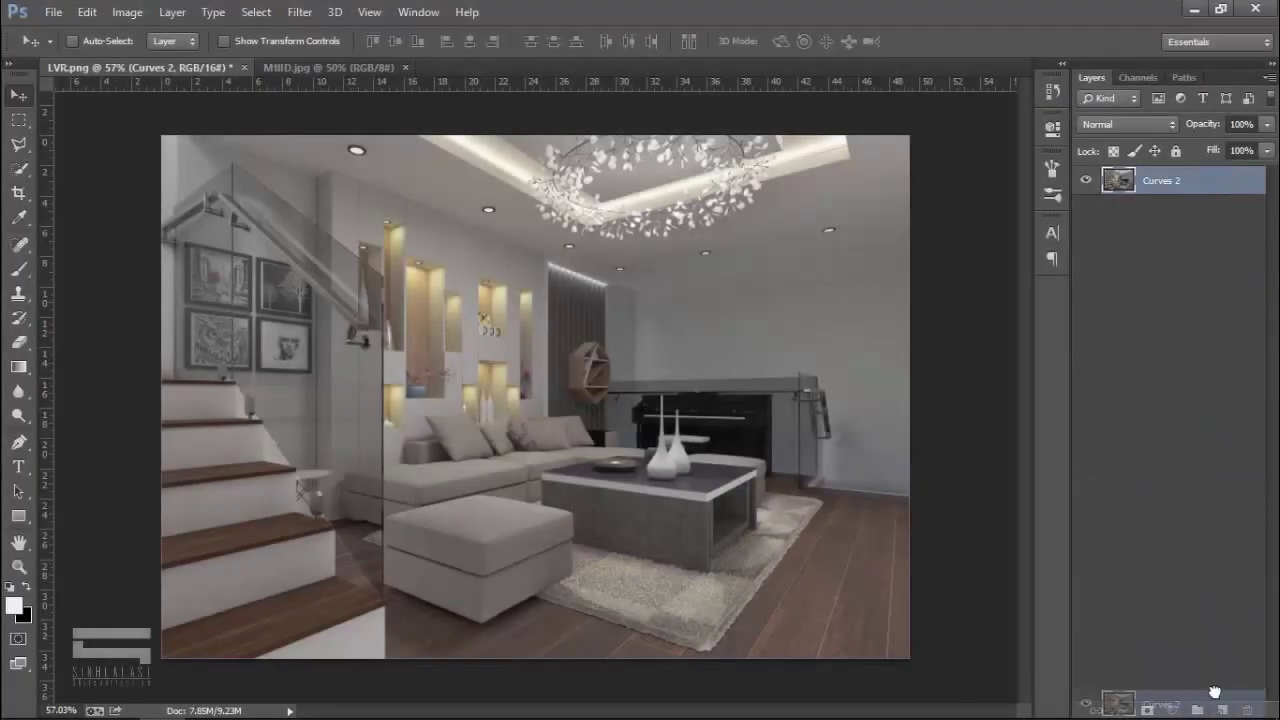
Duplicate the Curves 2 layer as Curves 2 copy and zoom in on the sofa.
left_click_drag(1213, 705, 1221, 709)
scroll(525, 414, "up", 1)
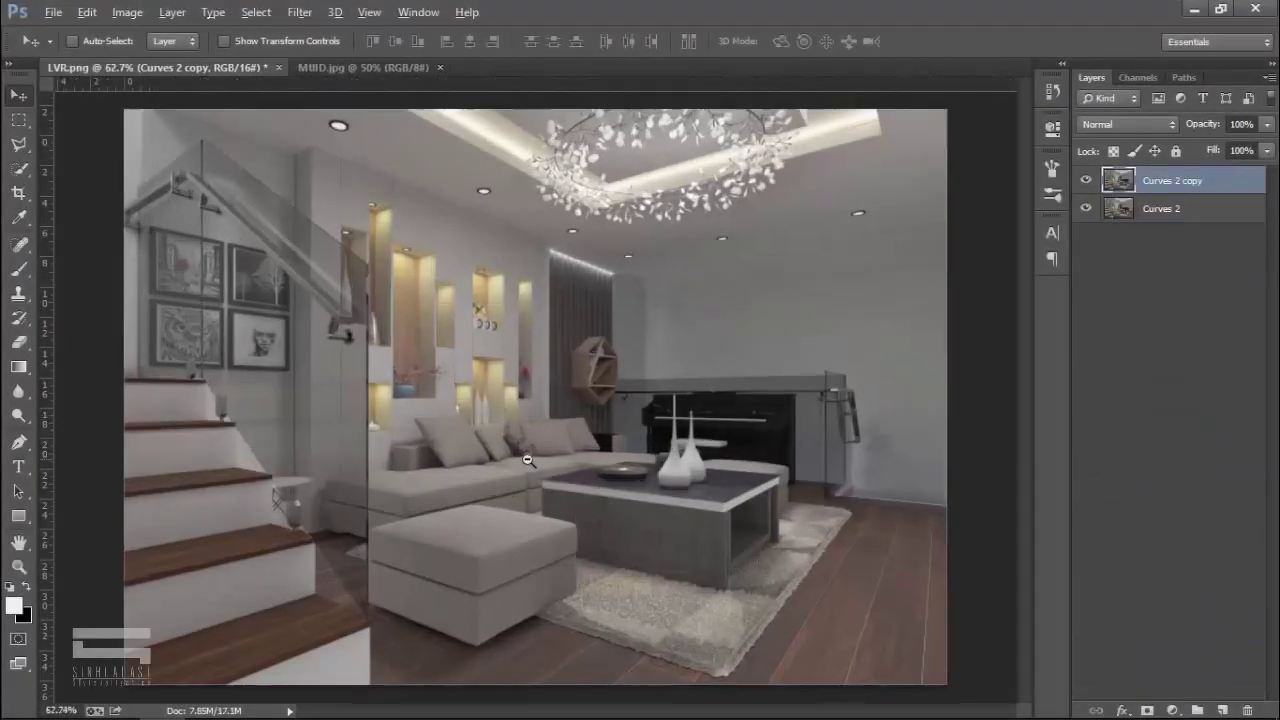
scroll(520, 420, "up", 2)
scroll(515, 410, "up", 2)
scroll(502, 391, "up", 1)
scroll(470, 395, "up", 1)
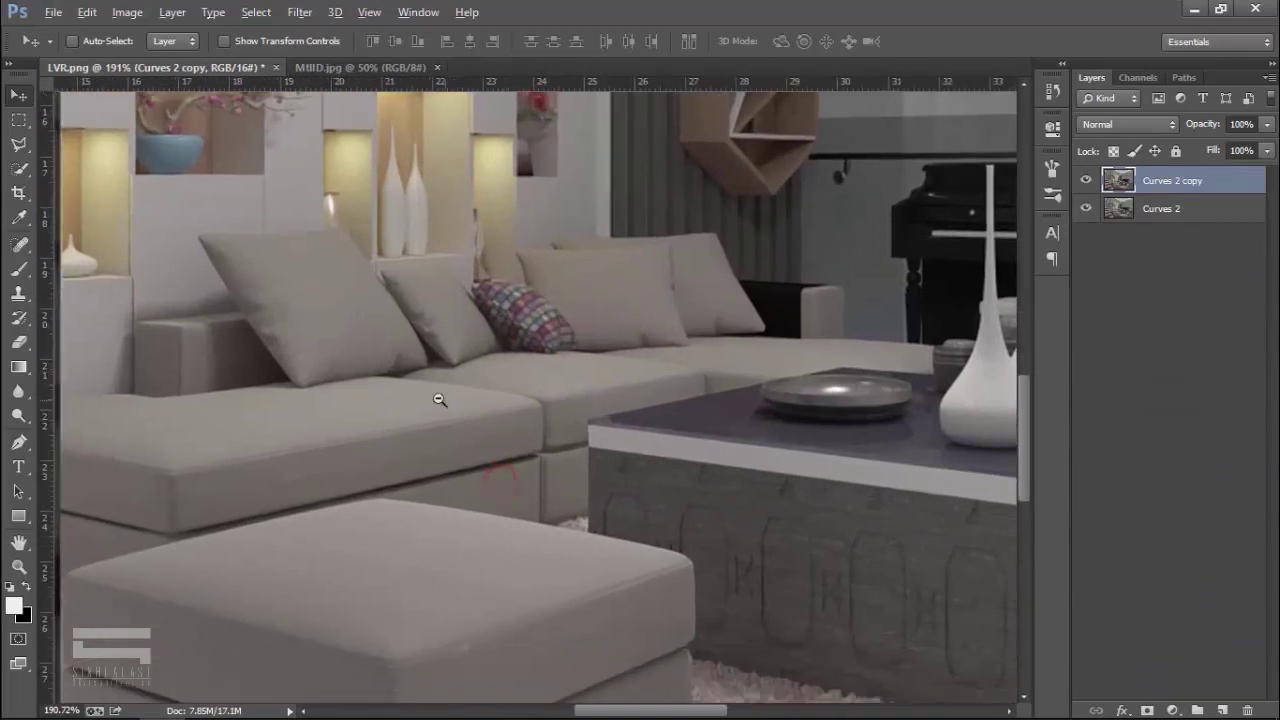
scroll(437, 400, "up", 2)
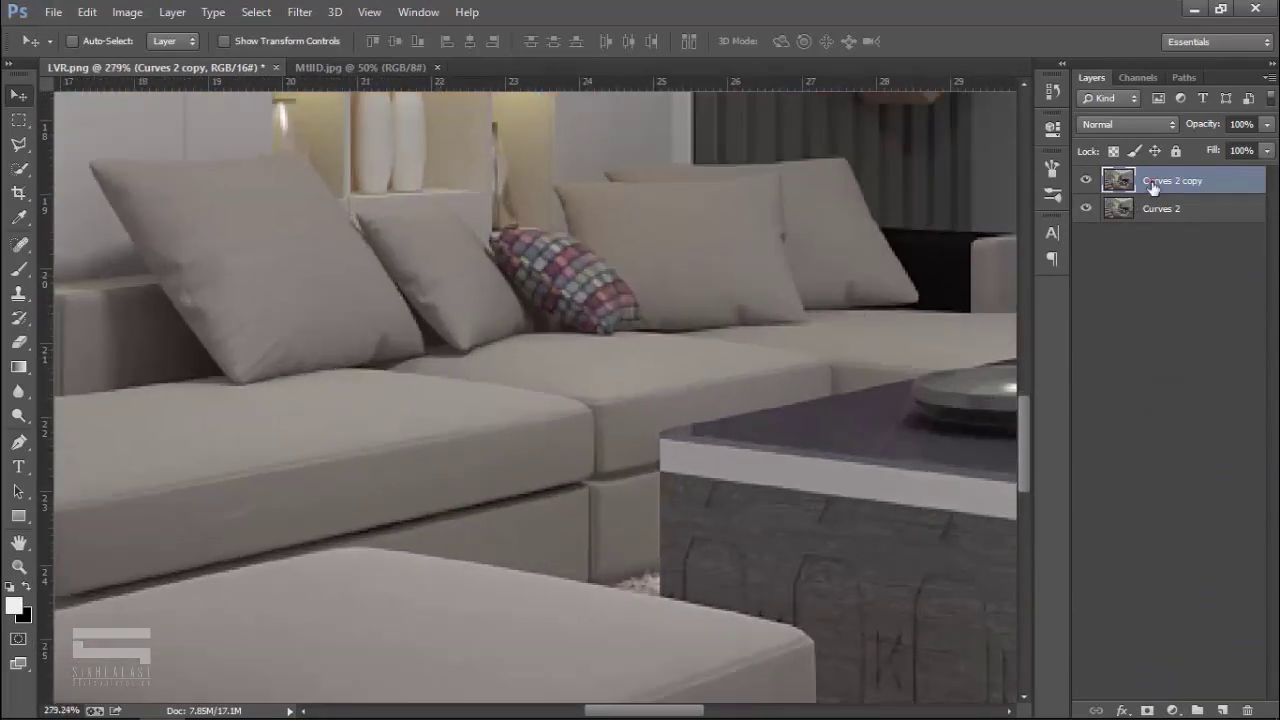
left_click(300, 12)
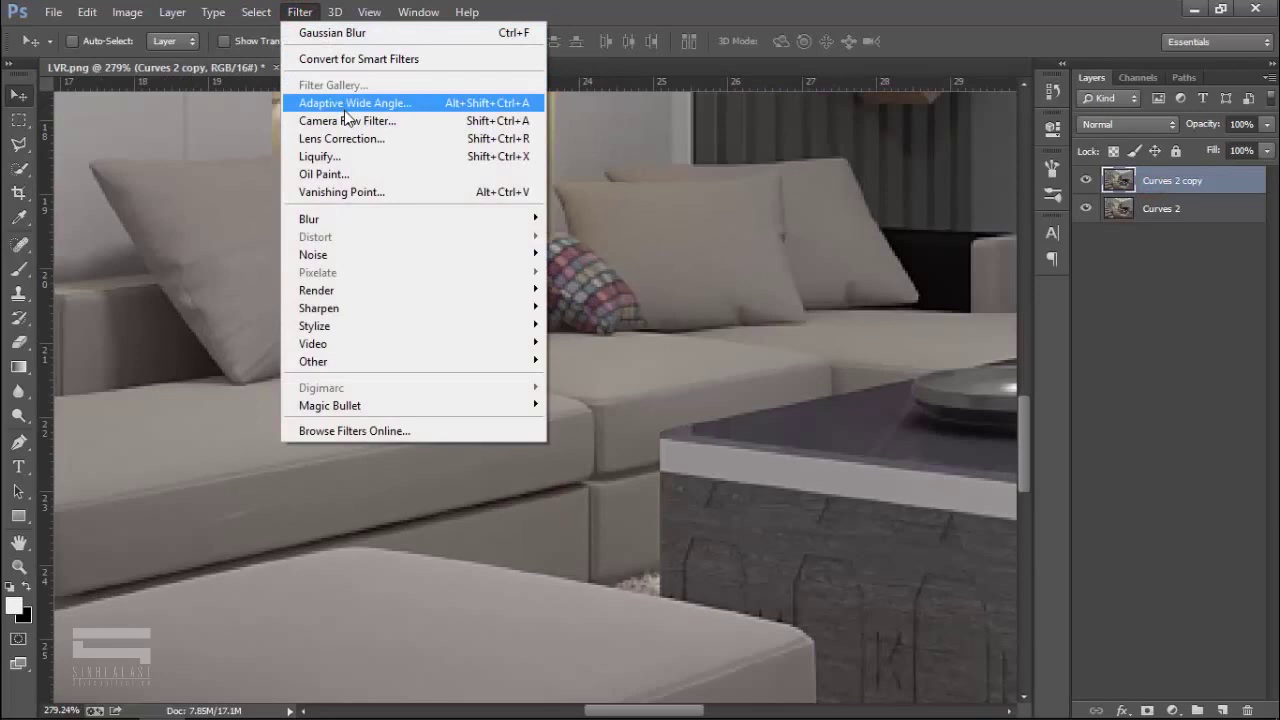
Apply Camera Raw sharpening with Amount 30 to the Curves 2 copy layer.
left_click(346, 117)
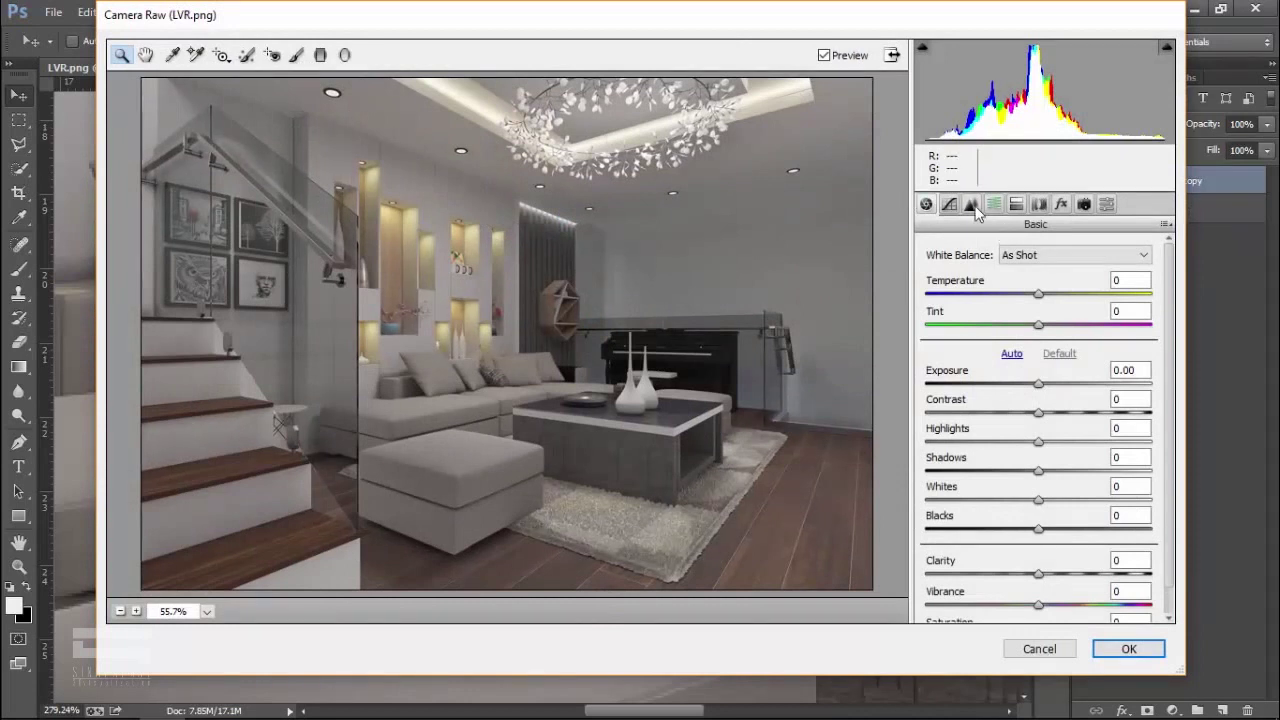
left_click(972, 205)
left_click(517, 363)
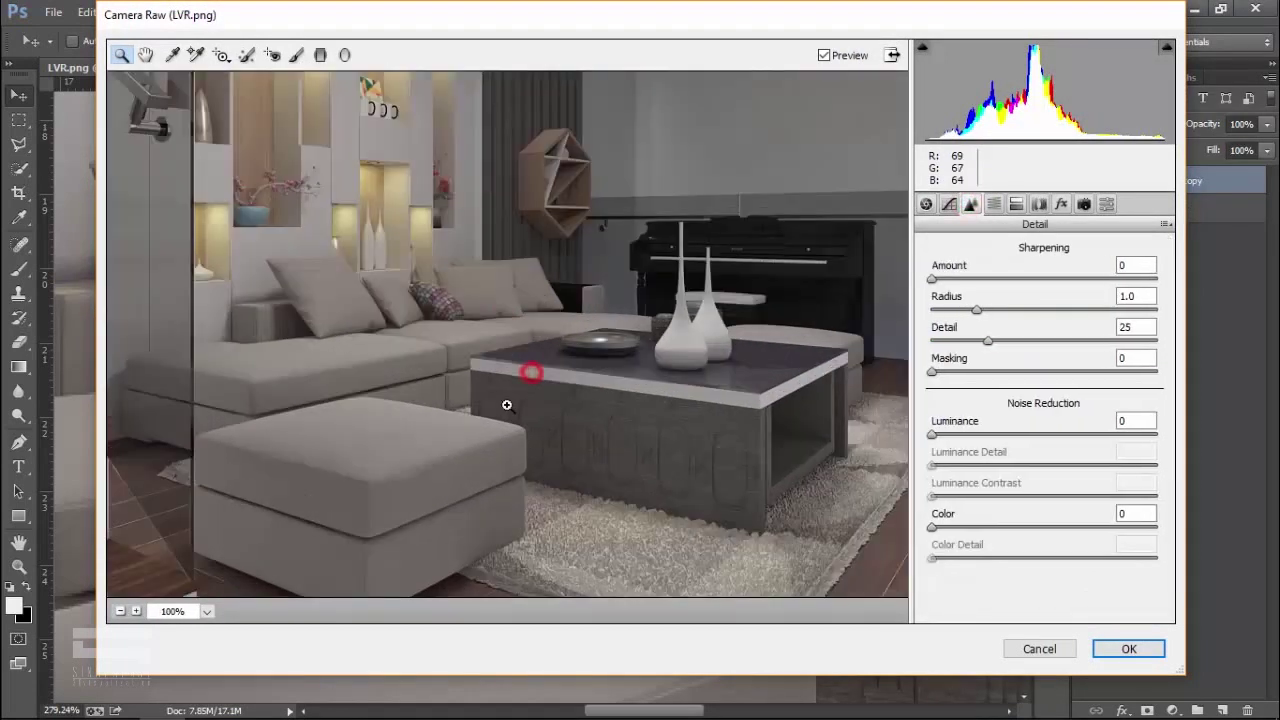
left_click(507, 405)
left_click(507, 405)
left_click(980, 279)
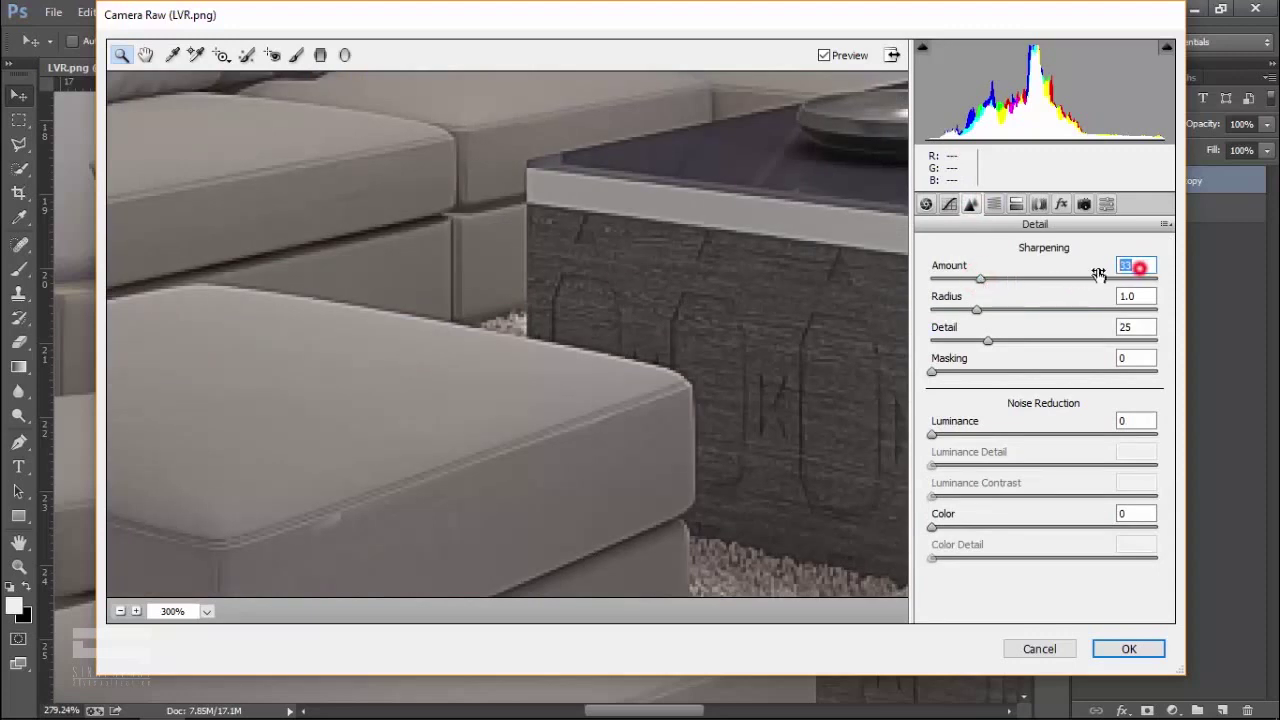
type("30")
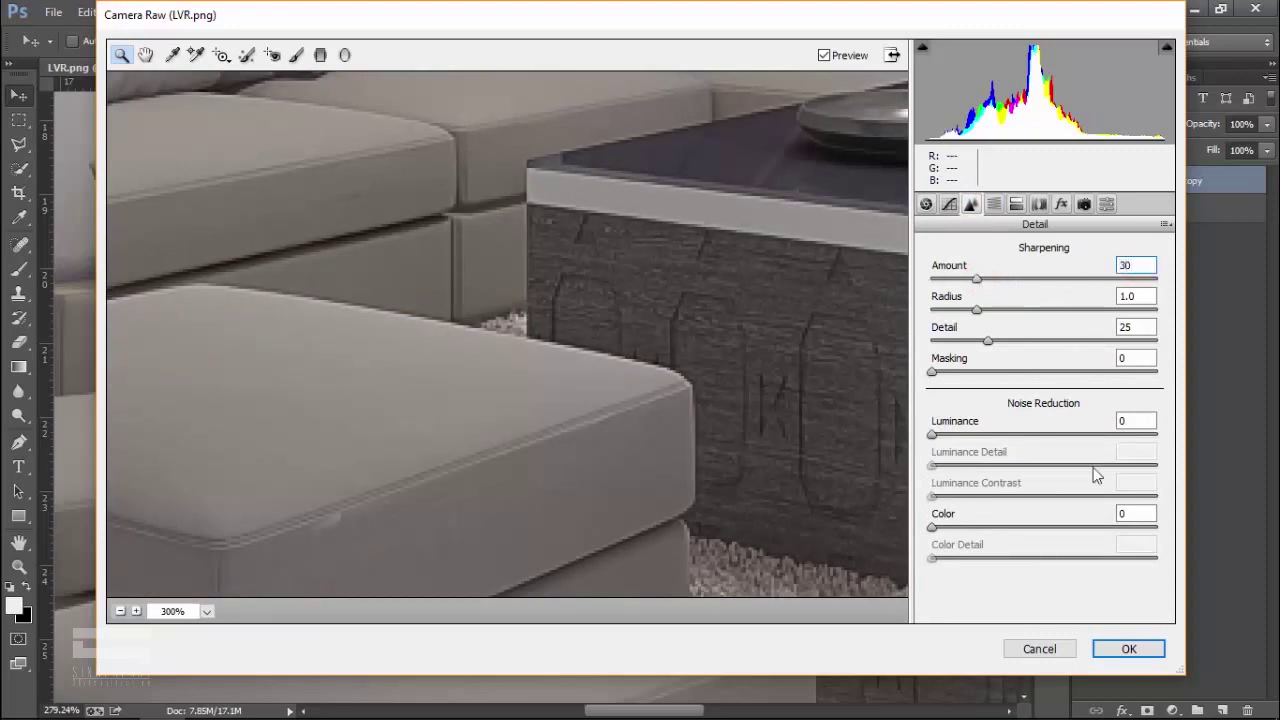
left_click(1125, 650)
Toggle the sharpened copy off and on to compare, then zoom out to the whole room.
mouse_move(423, 400)
left_mouse_down()
mouse_move(680, 360)
mouse_move(595, 352)
left_mouse_up()
left_click(1086, 180)
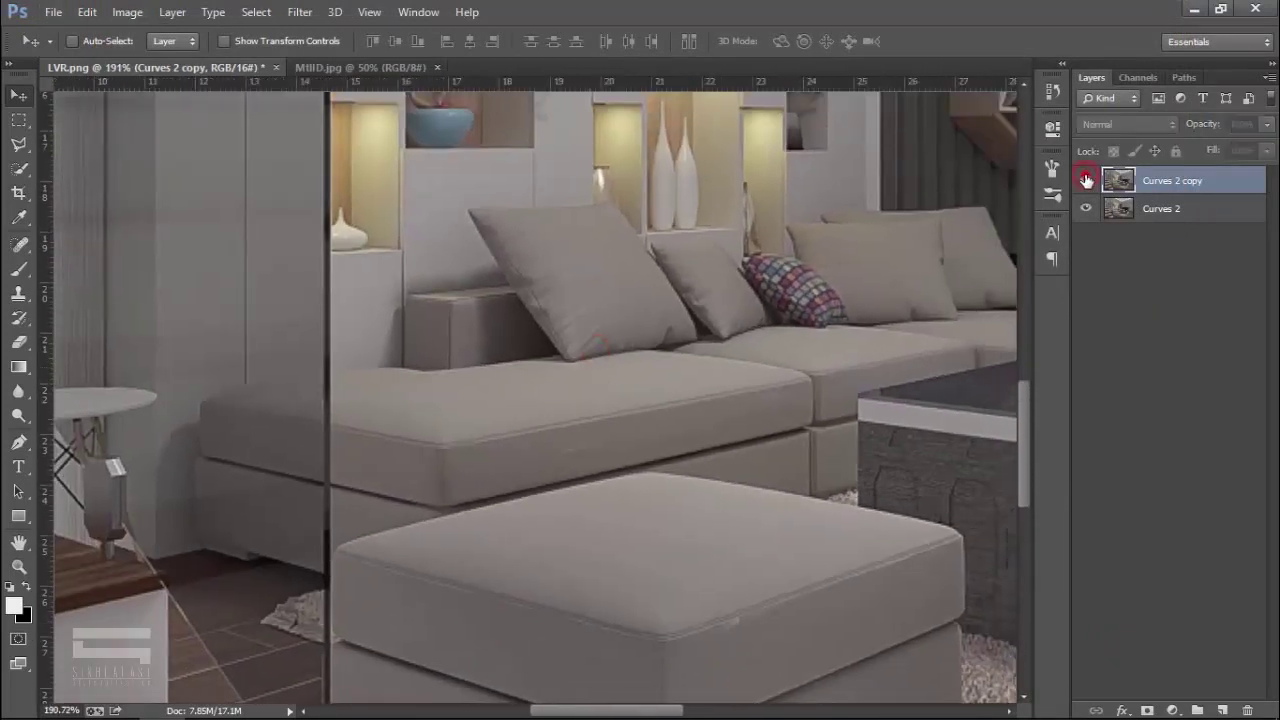
left_click(1086, 180)
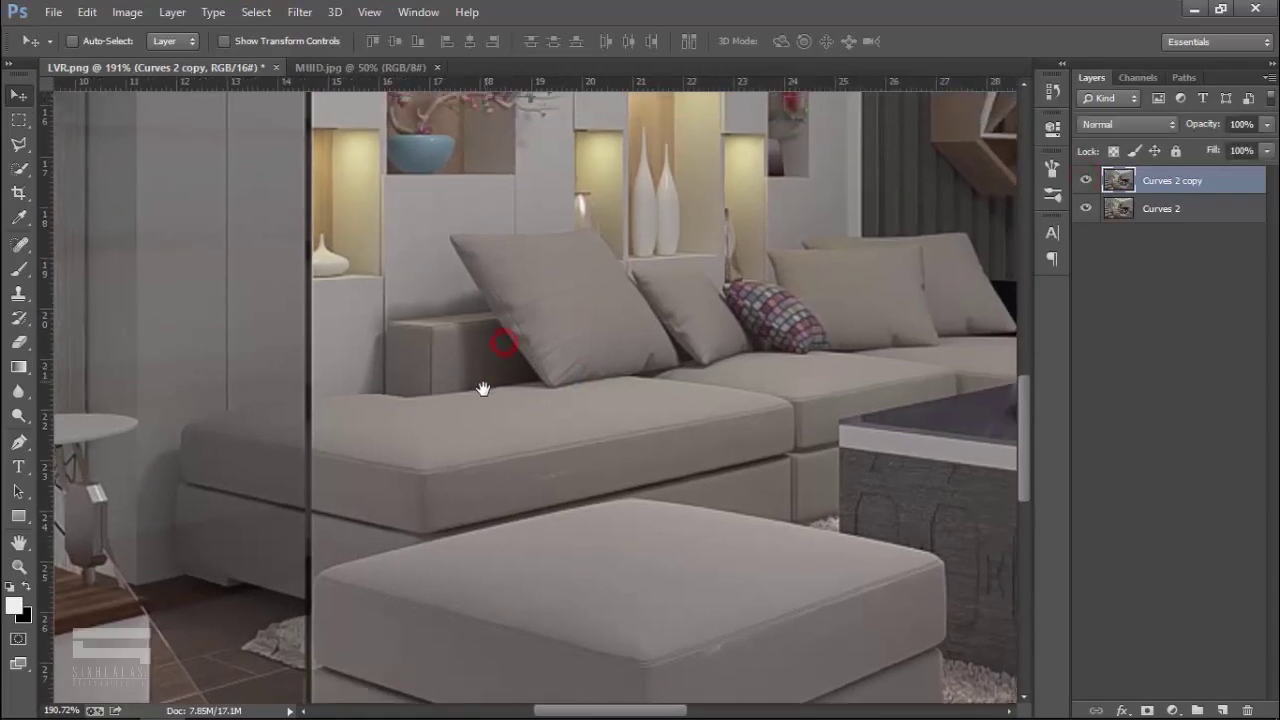
left_click_drag(500, 345, 478, 425)
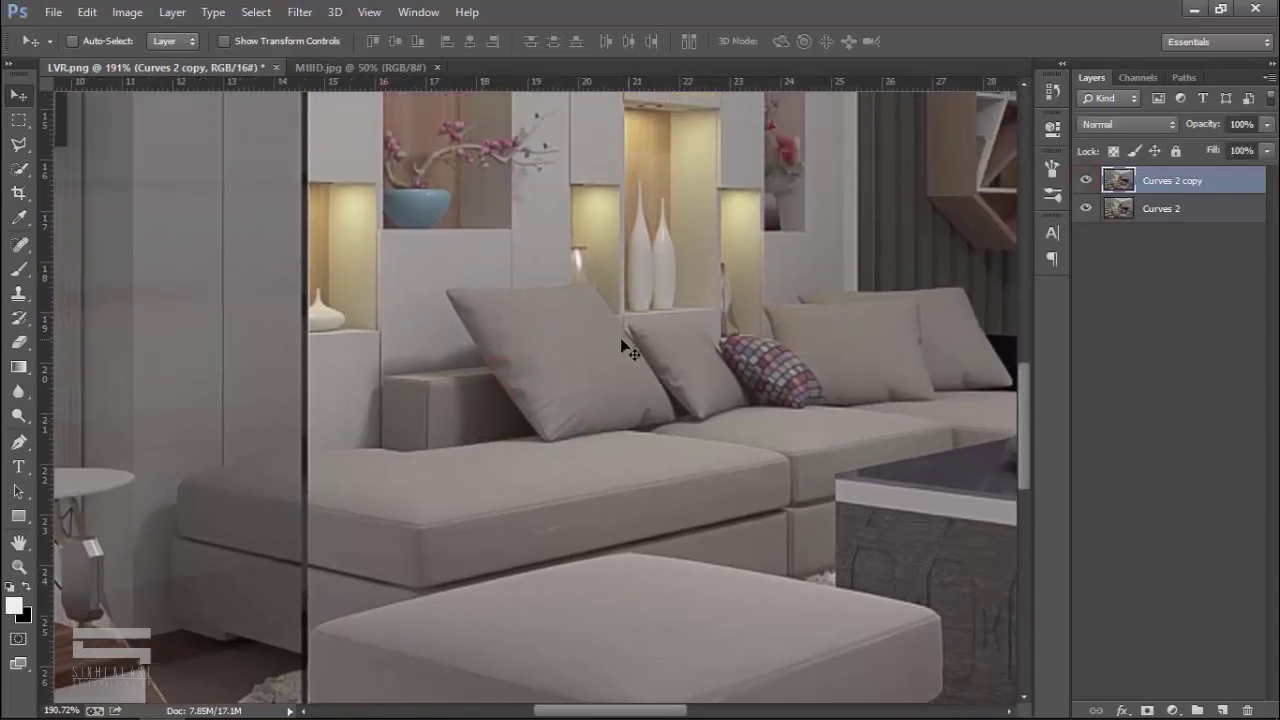
left_click_drag(836, 458, 634, 389)
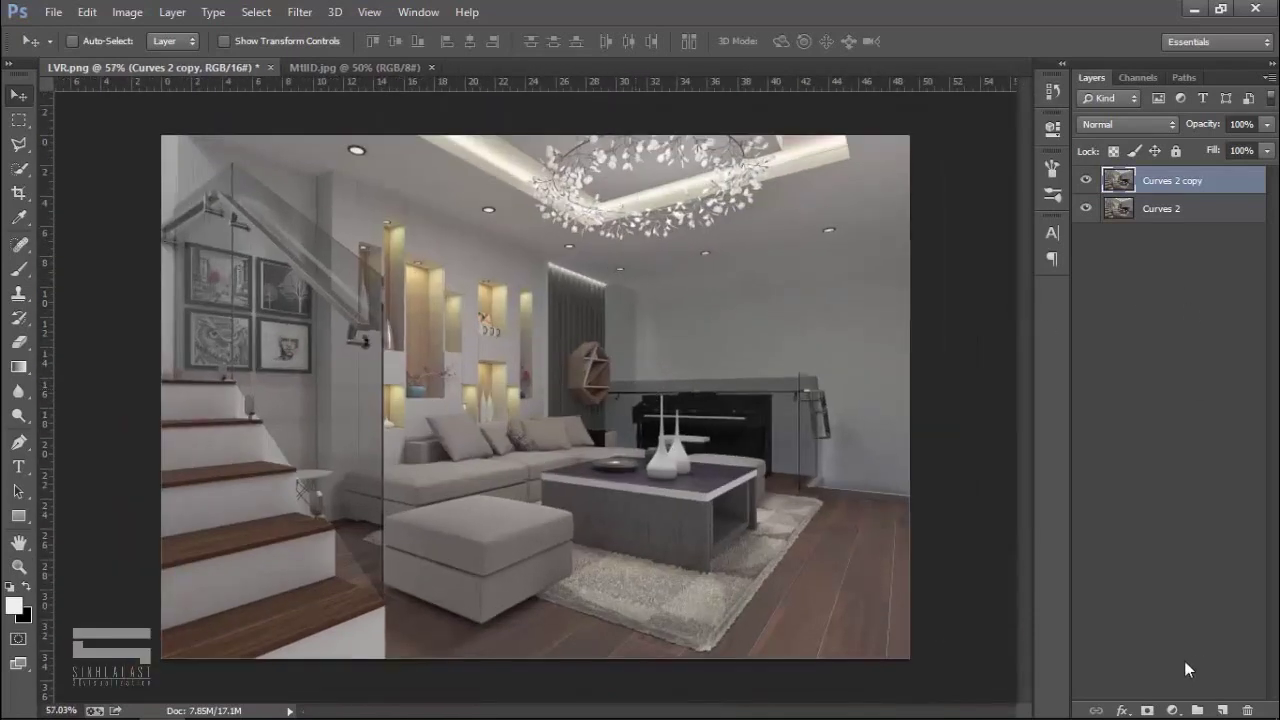
Add a Curves 3 adjustment layer with an S-curve to boost contrast.
left_click(1173, 710)
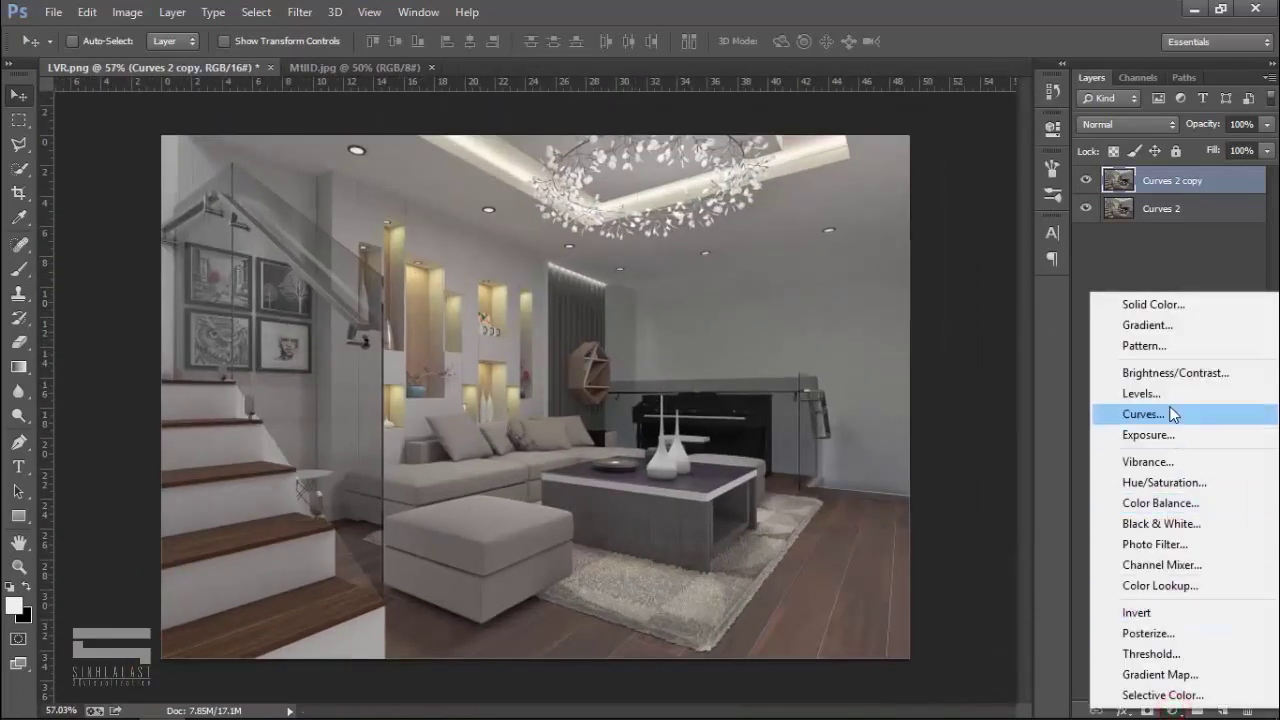
left_click(1167, 413)
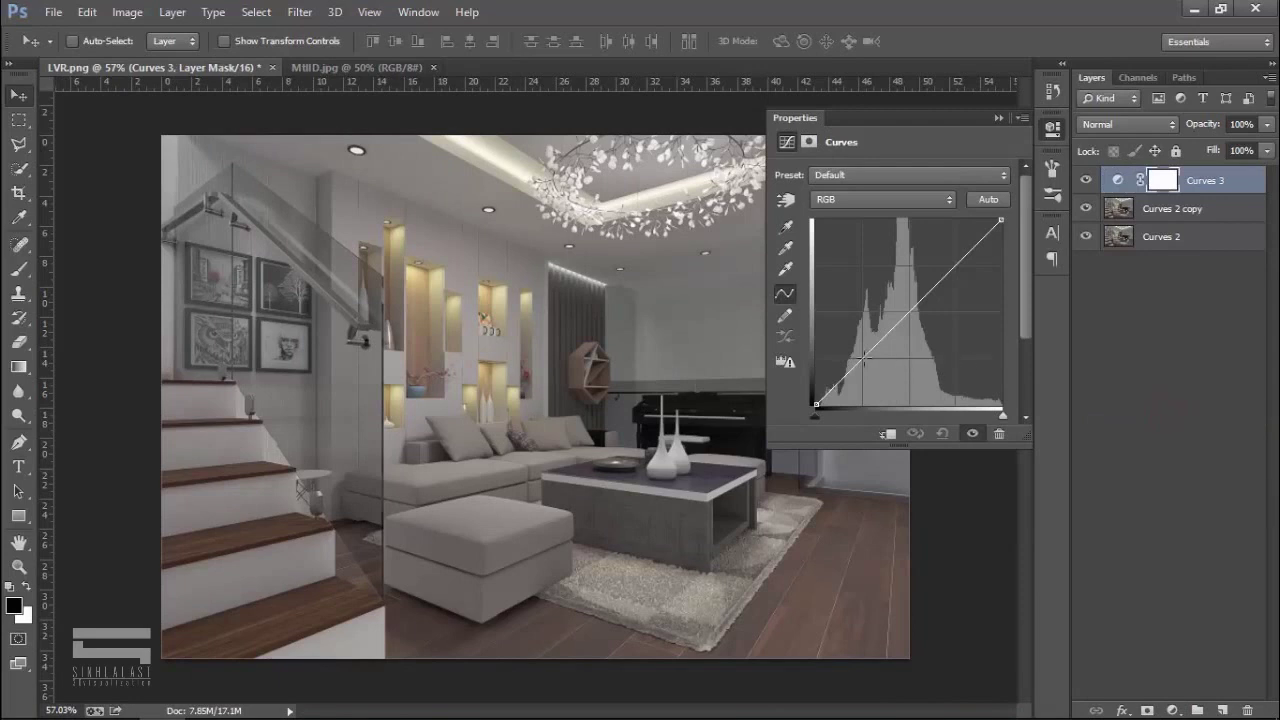
left_click_drag(865, 357, 867, 368)
left_click_drag(966, 280, 946, 259)
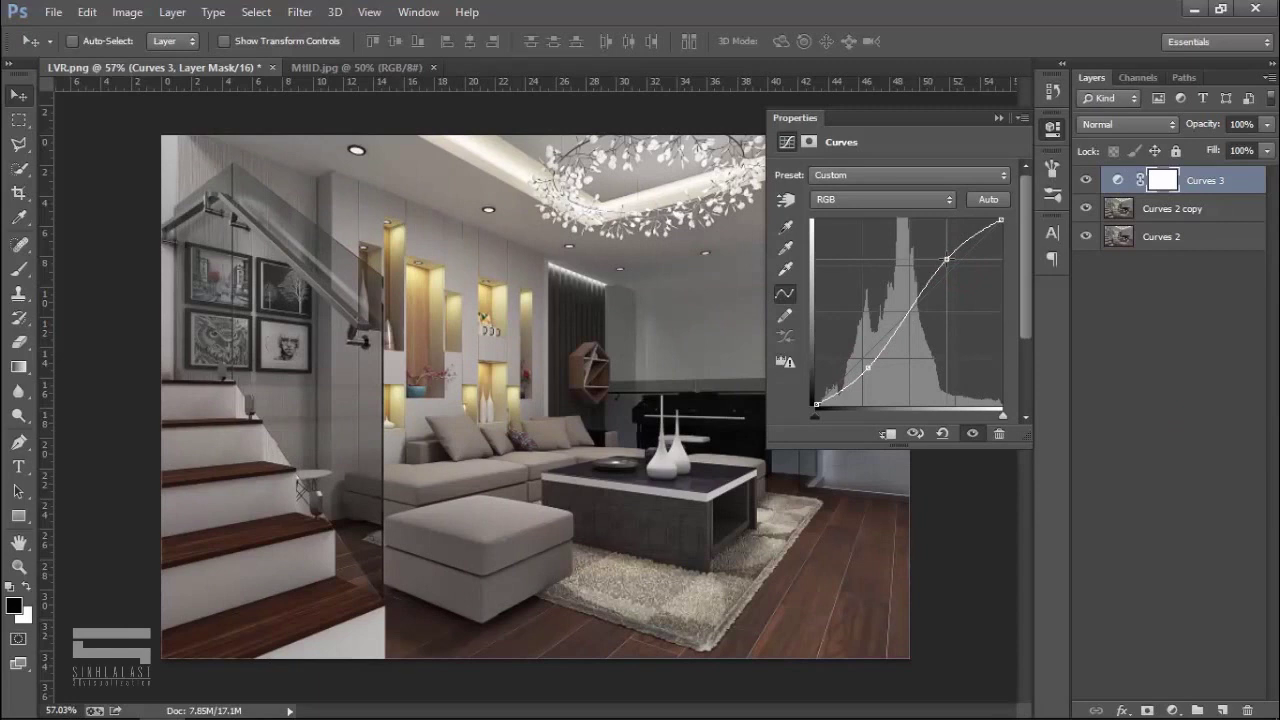
left_click(997, 118)
Add a Levels 1 adjustment layer with the midtone slider at 1.31.
left_click(1172, 709)
left_click(1165, 388)
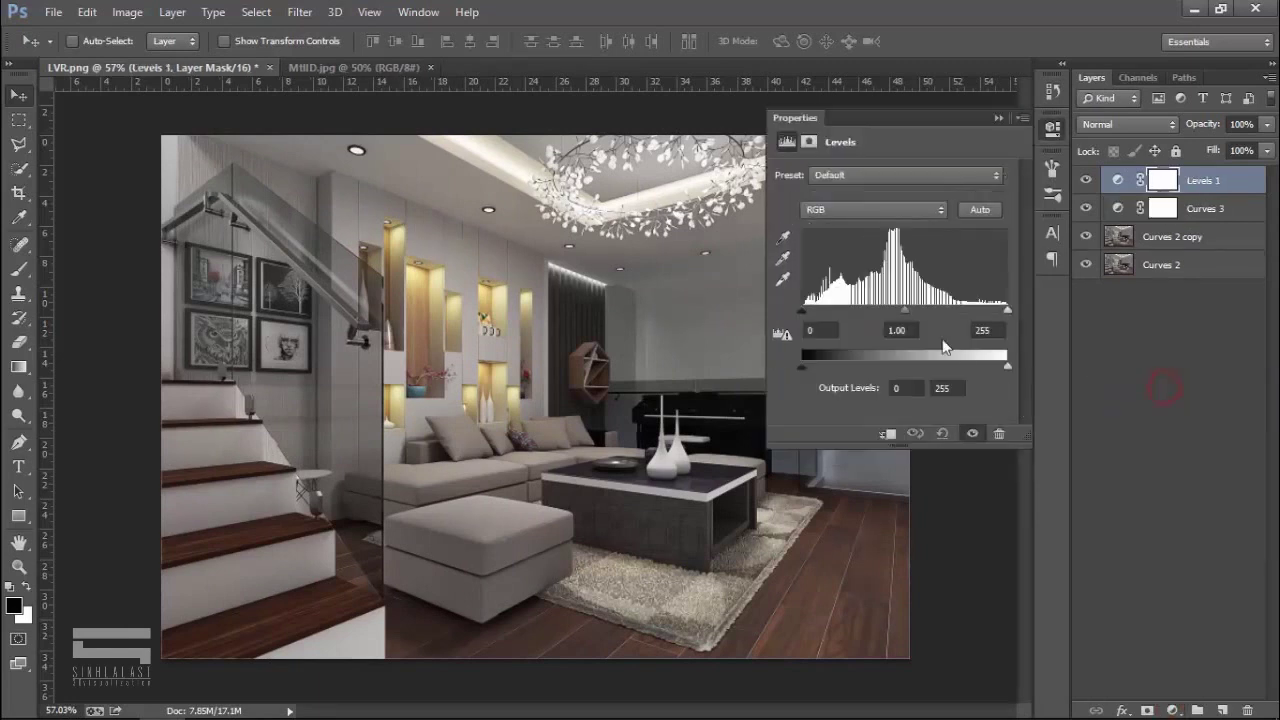
left_click_drag(903, 312, 889, 316)
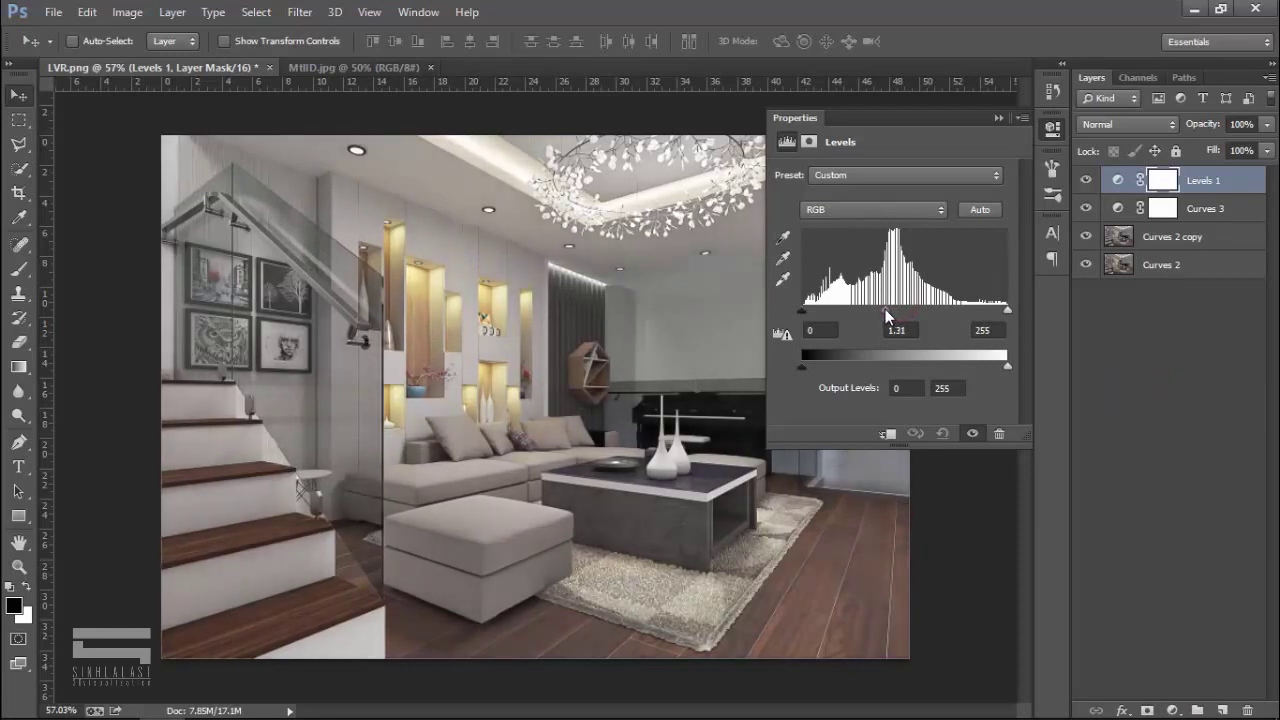
left_click(997, 119)
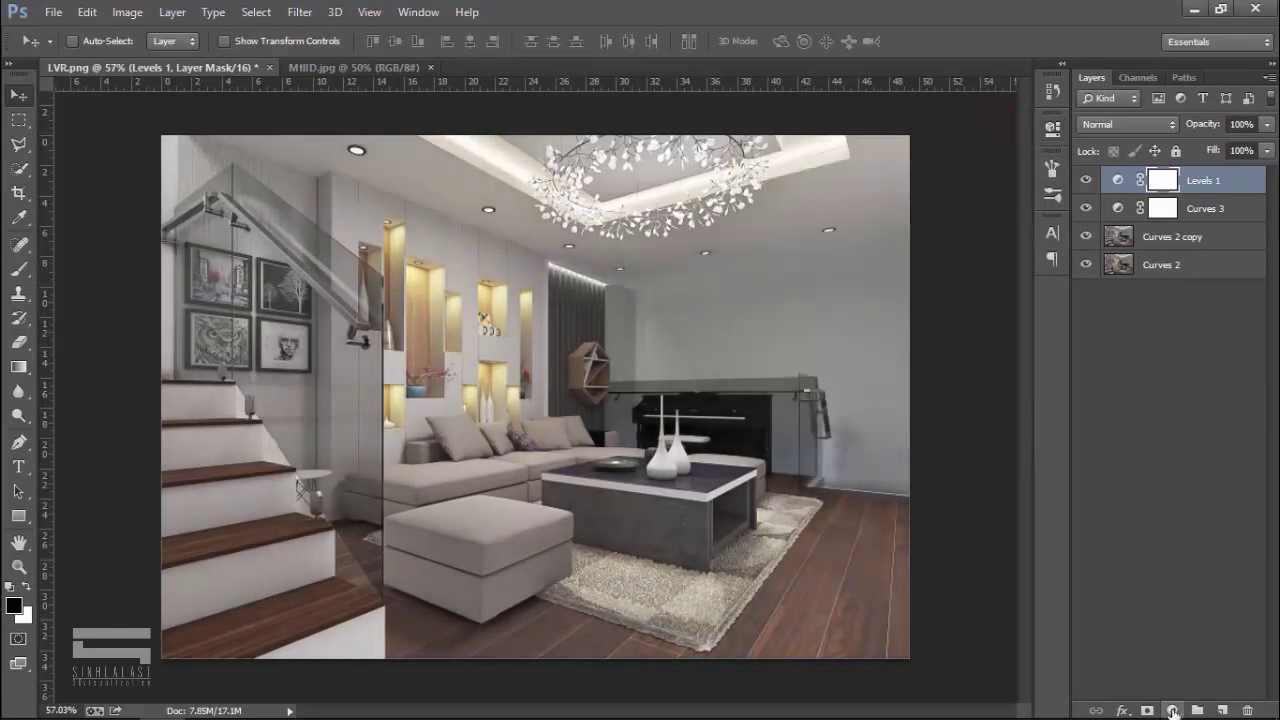
Add a Selective Color layer adjusting Blacks to Magenta +6 and Black -7.
left_click(1172, 710)
left_click(1163, 695)
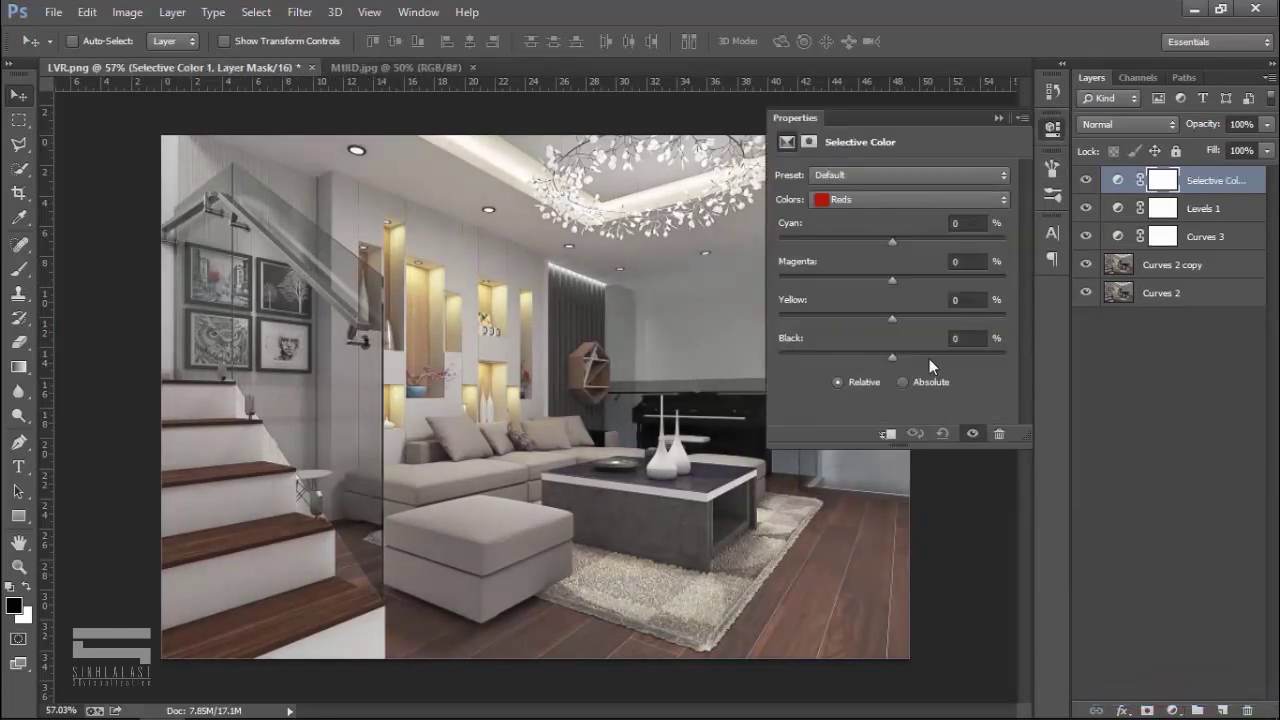
left_click(867, 199)
left_click(859, 336)
left_click_drag(890, 358, 885, 360)
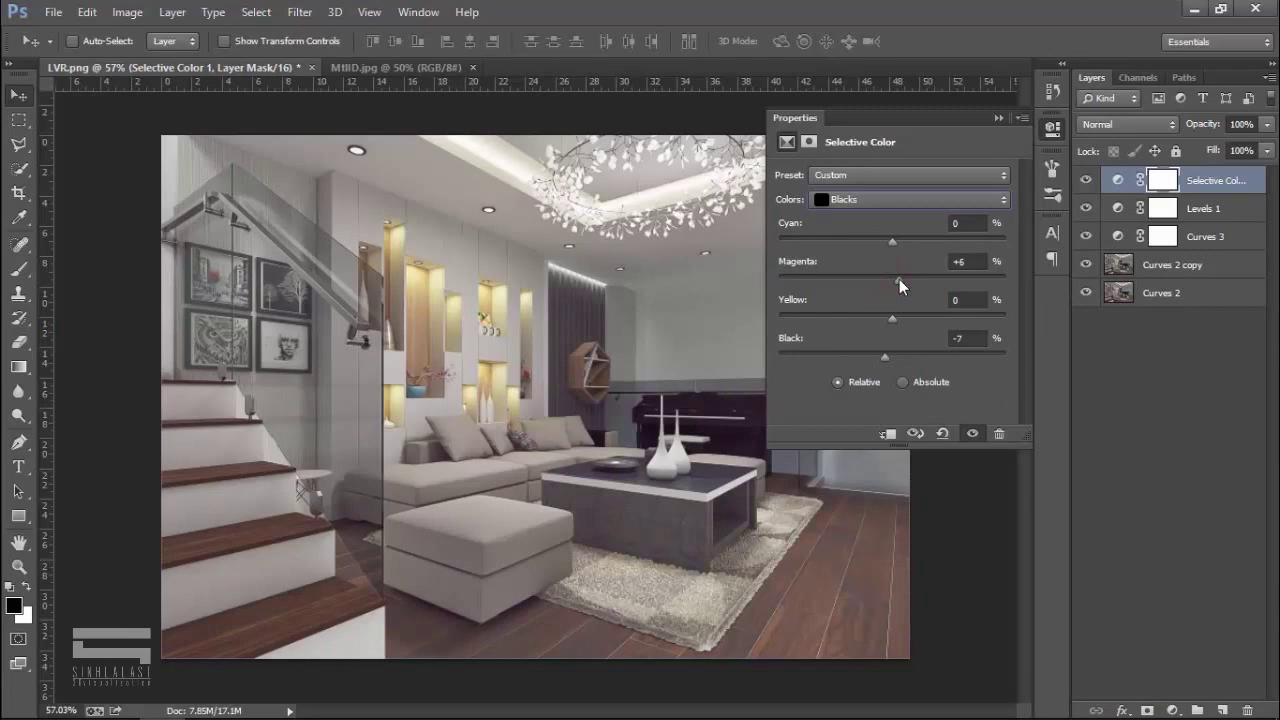
Toggle Selective Color 1 to compare, then review the Curves 3 settings.
left_click(998, 119)
left_click(1087, 180)
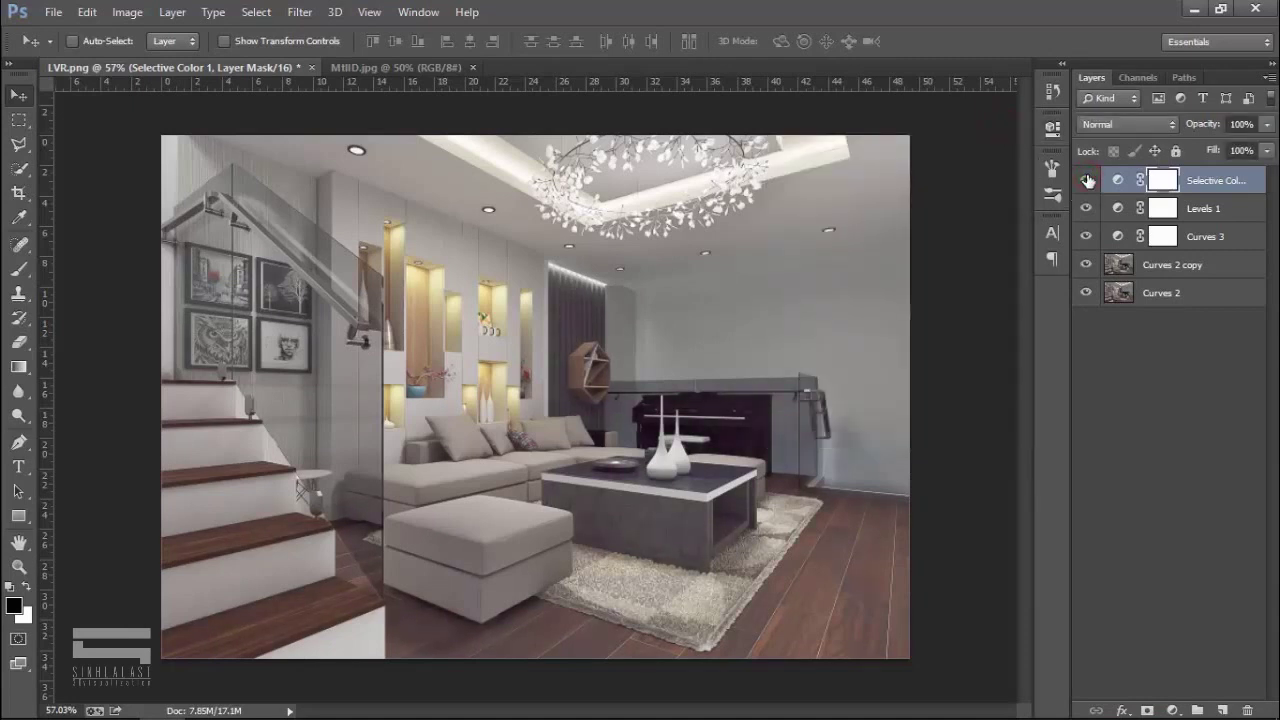
double_click(1113, 237)
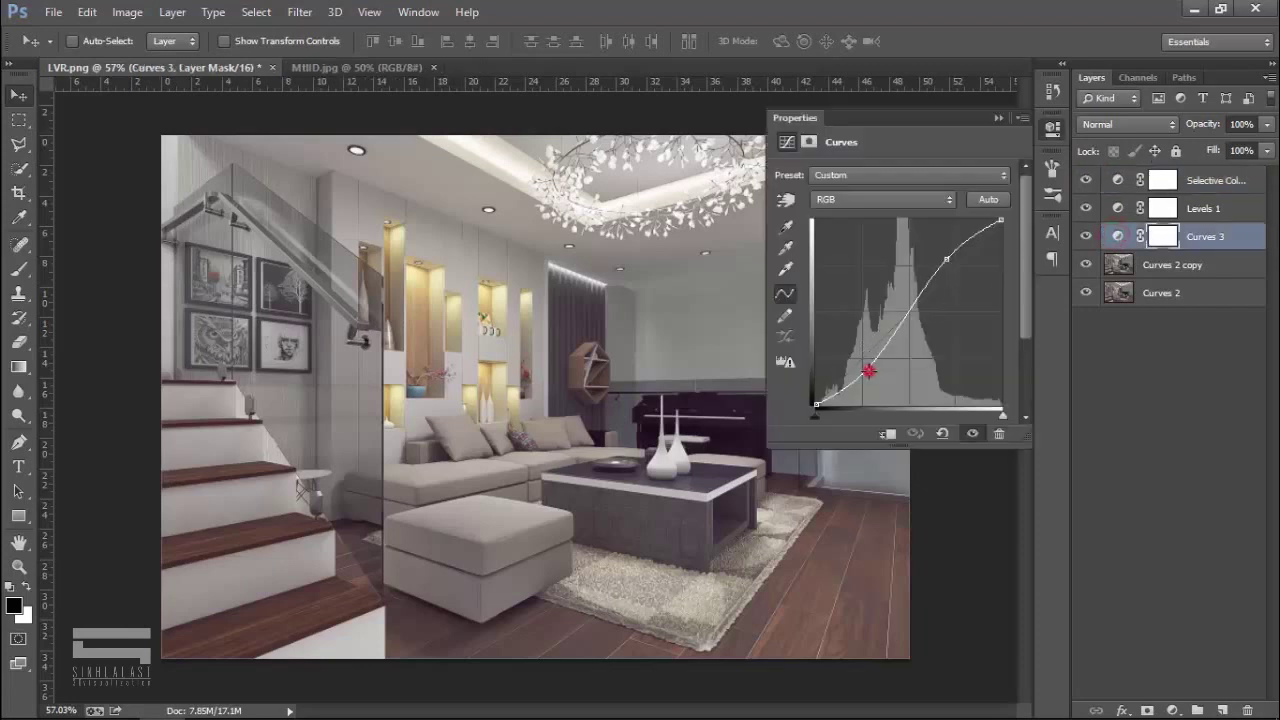
left_click(998, 118)
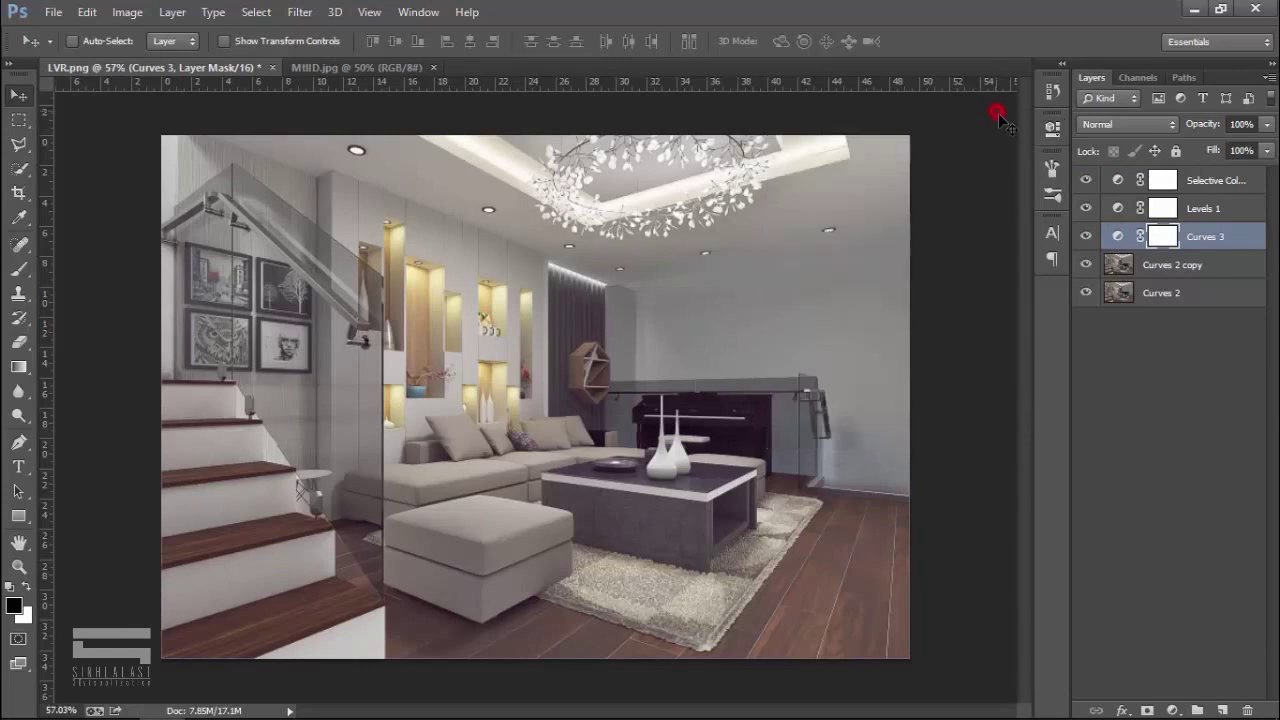
Copy the chandelier from MIIID.jpg into the render as Layer 1 at the top of the stack.
left_click(383, 70)
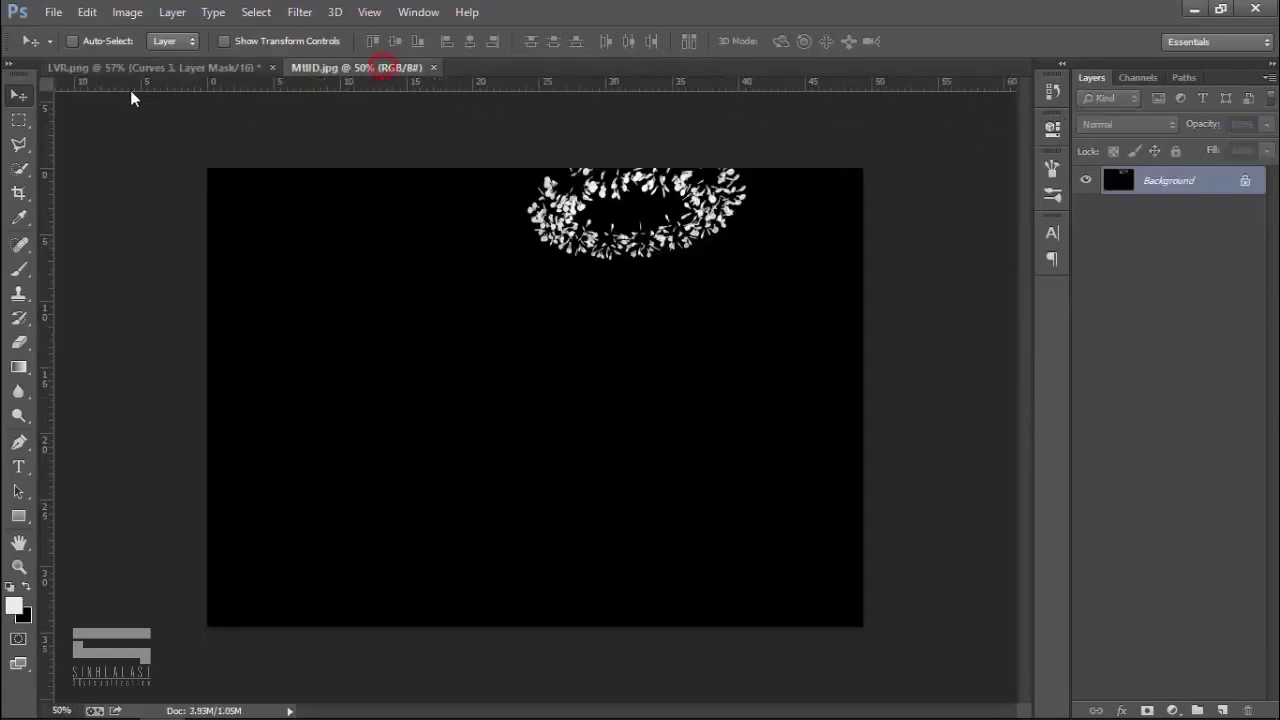
left_click(19, 119)
mouse_move(203, 150)
left_mouse_down()
mouse_move(715, 565)
mouse_move(897, 622)
left_mouse_up()
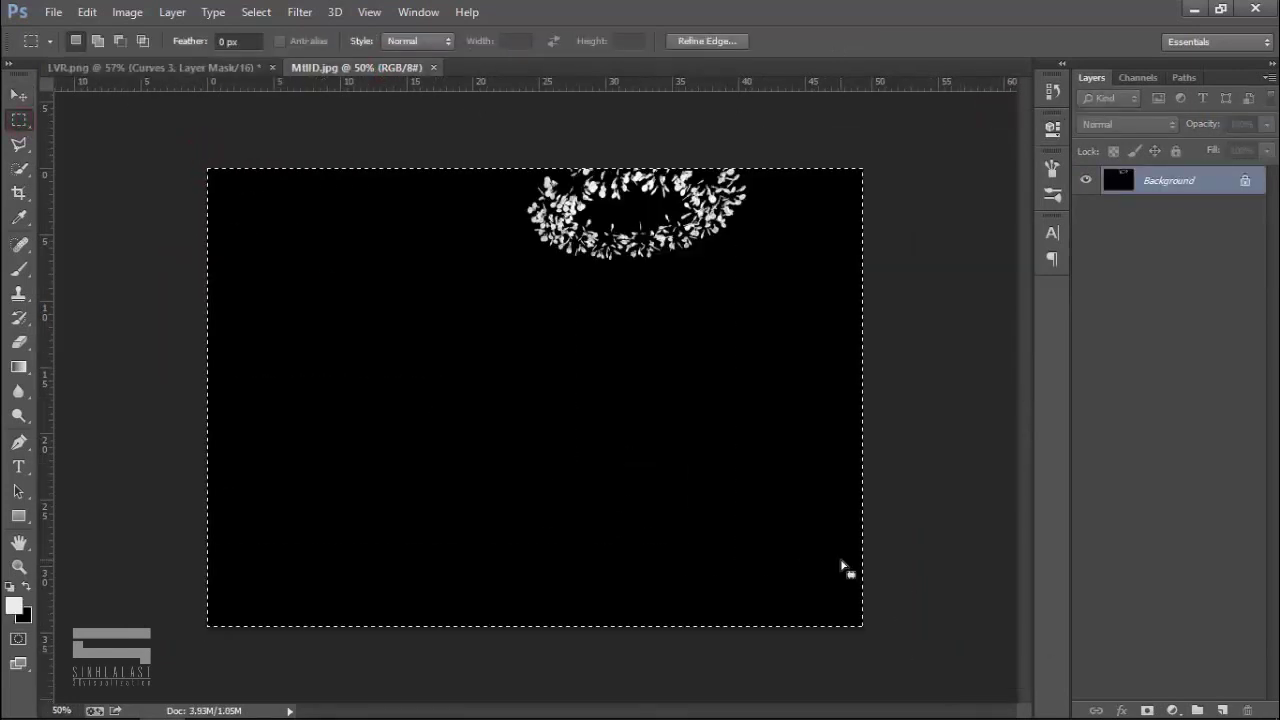
left_click(228, 67)
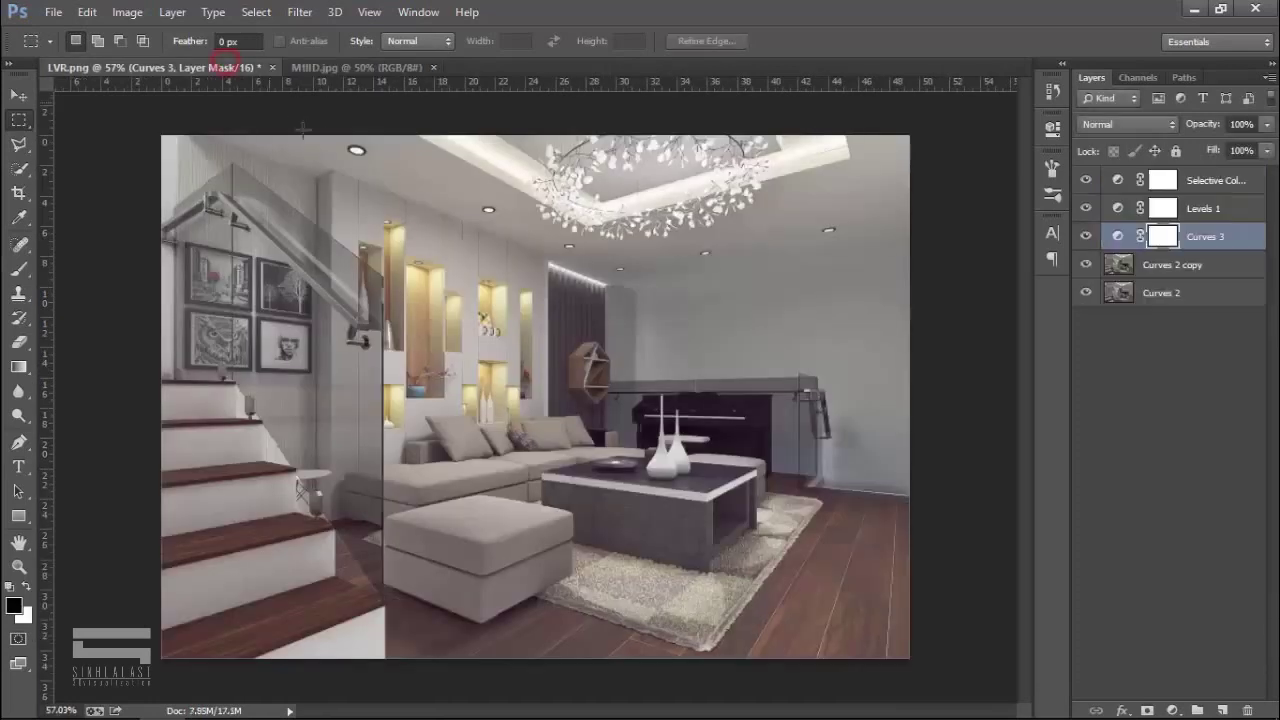
key("ctrl+v")
key("v")
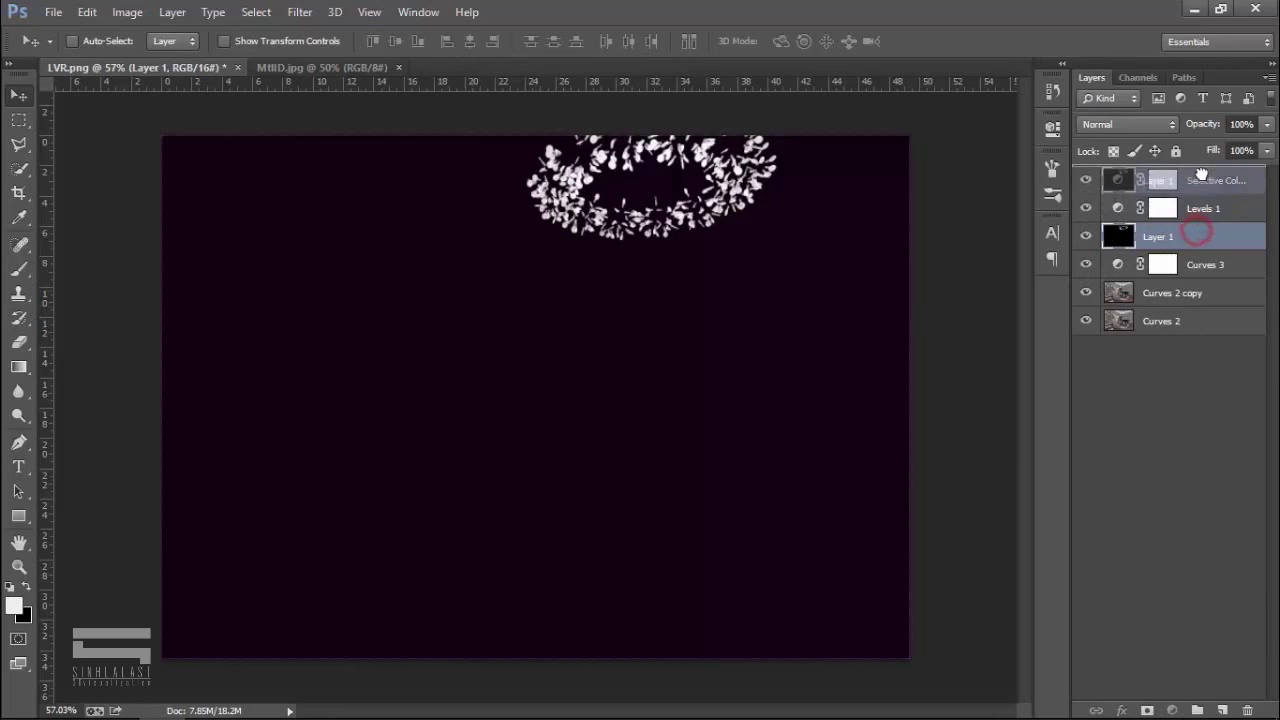
left_click_drag(1148, 262, 1120, 174)
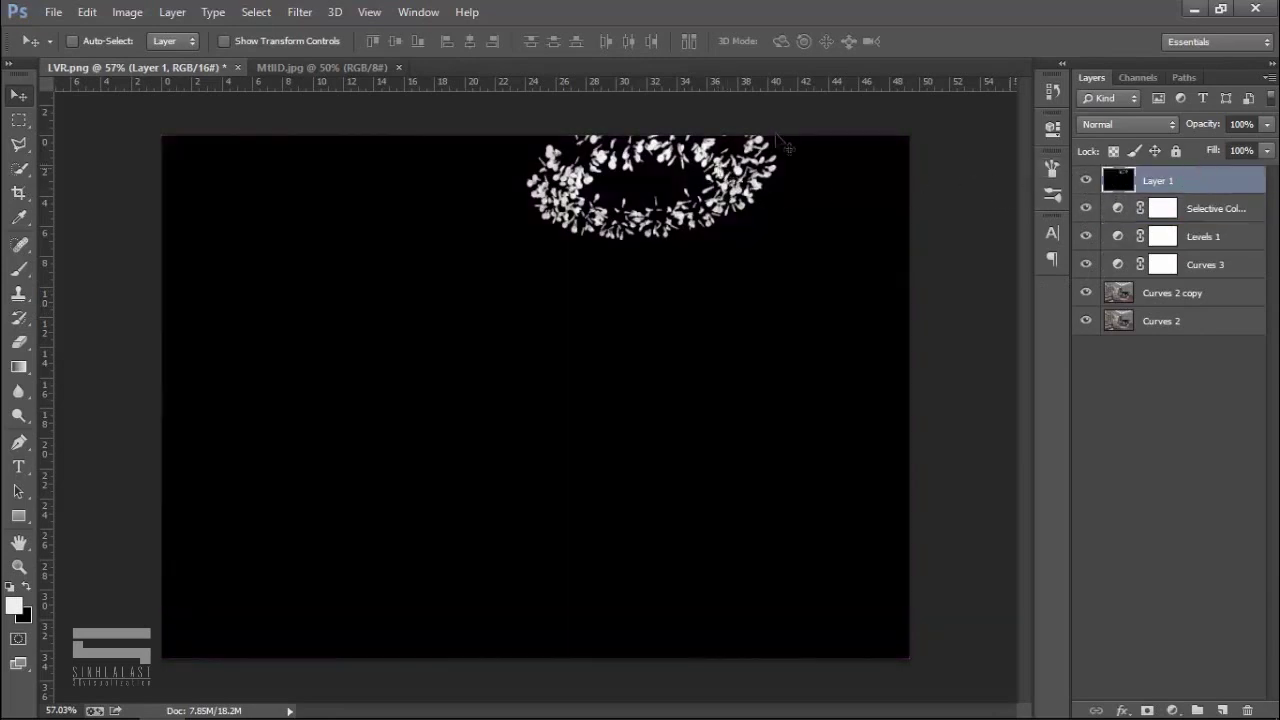
Select the chandelier lights with Color Range at Fuzziness 200, then hide Layer 1.
left_click(300, 12)
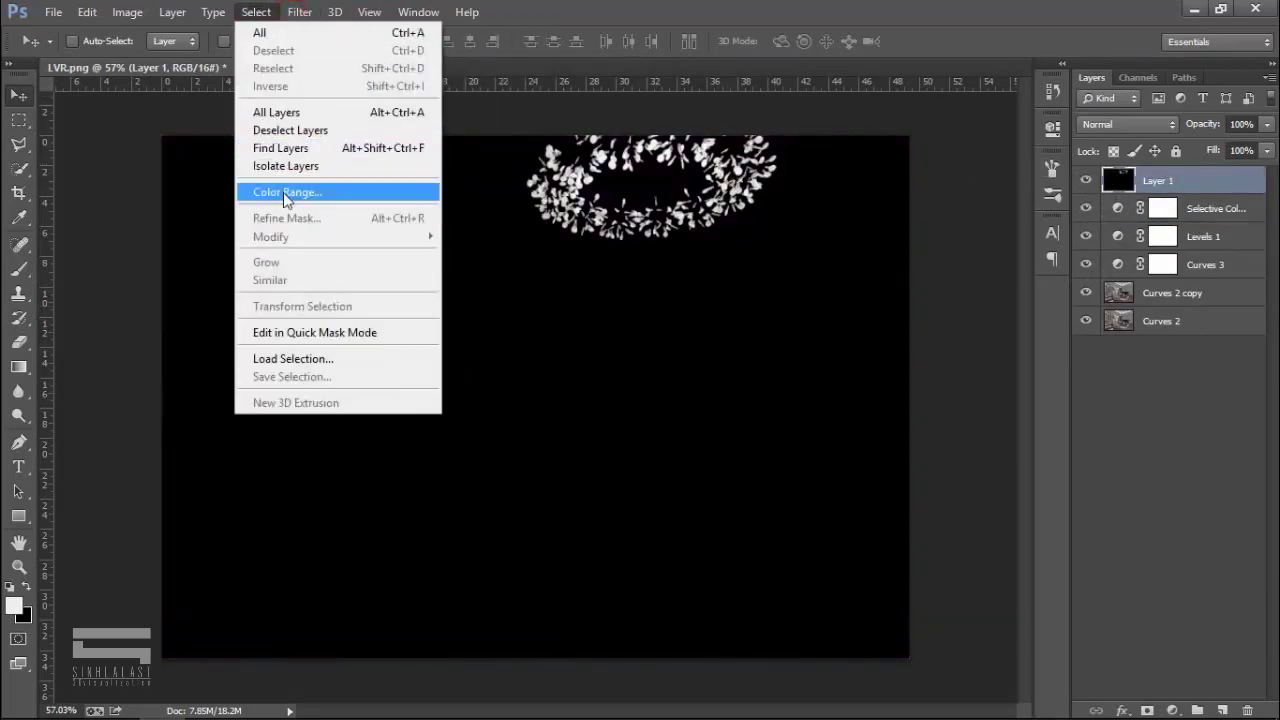
left_click(284, 193)
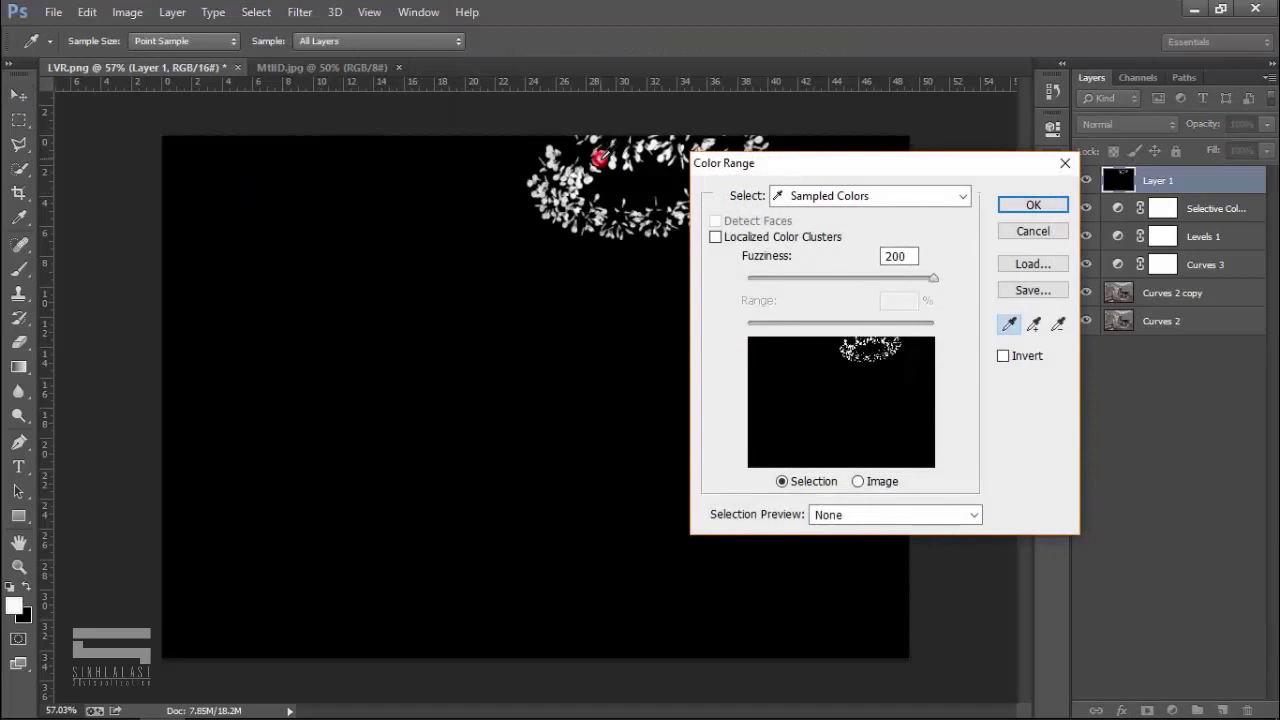
left_click_drag(882, 278, 965, 291)
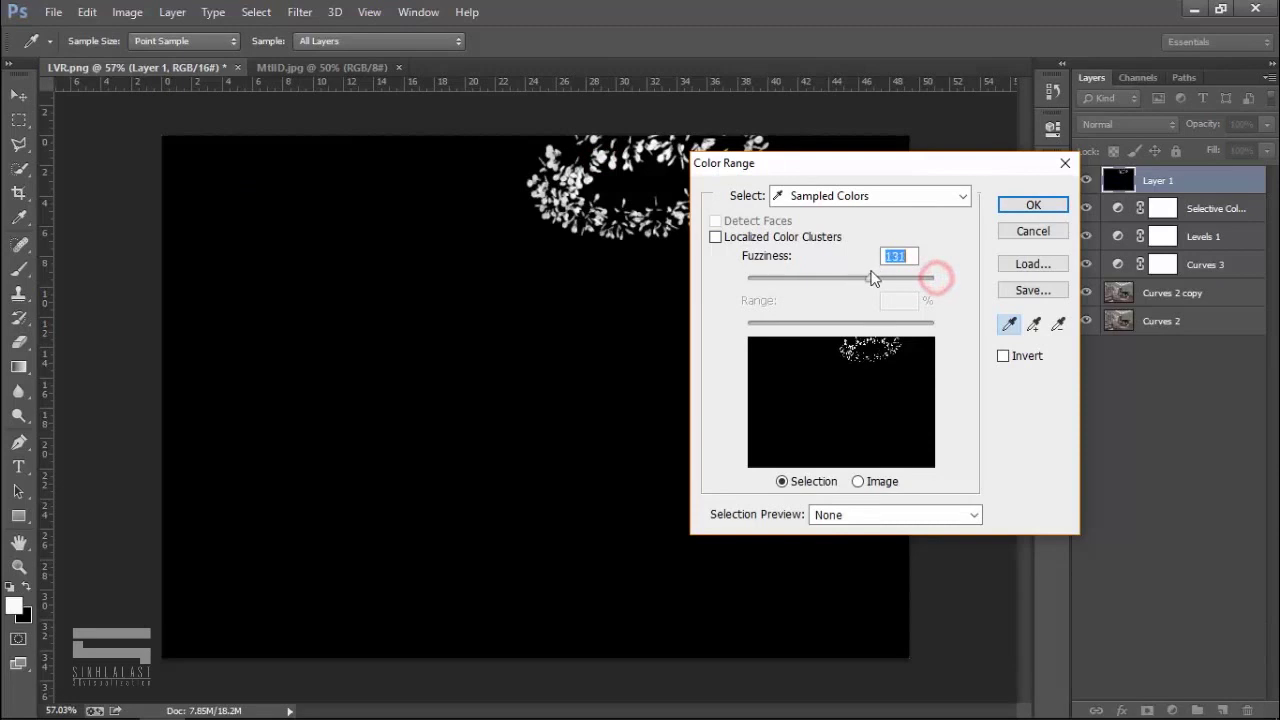
left_click(1037, 203)
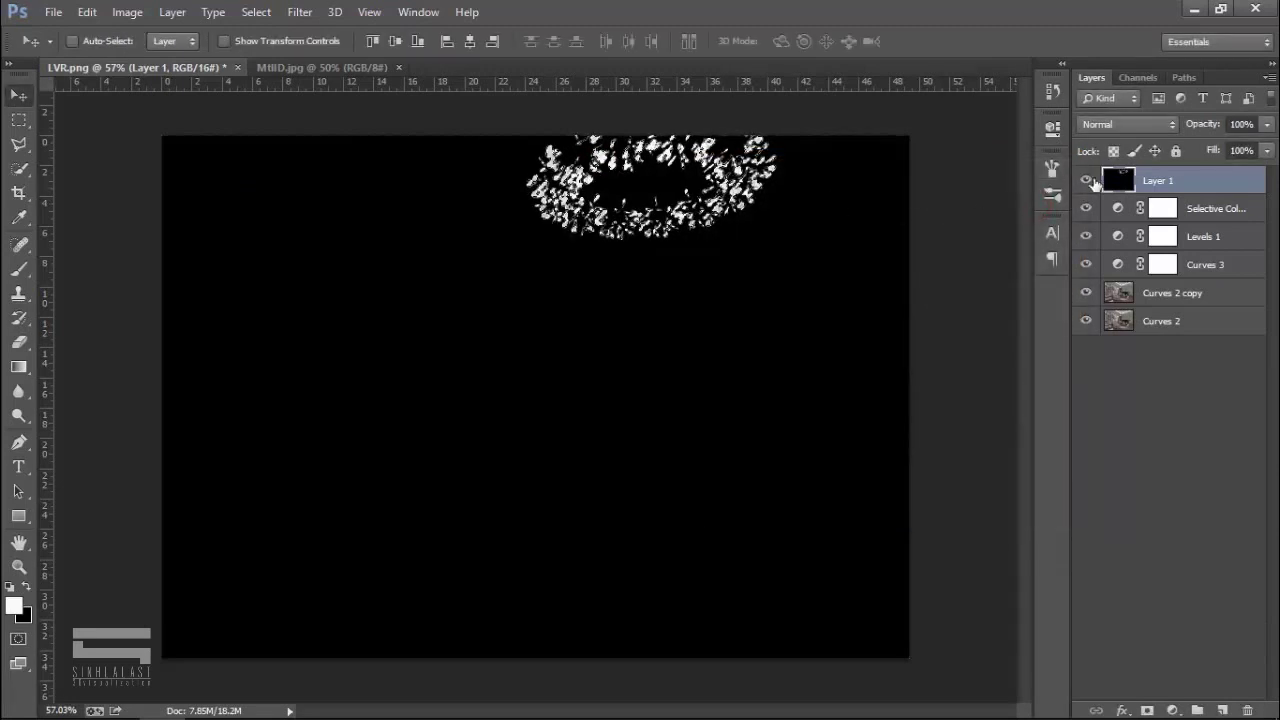
left_click(1086, 180)
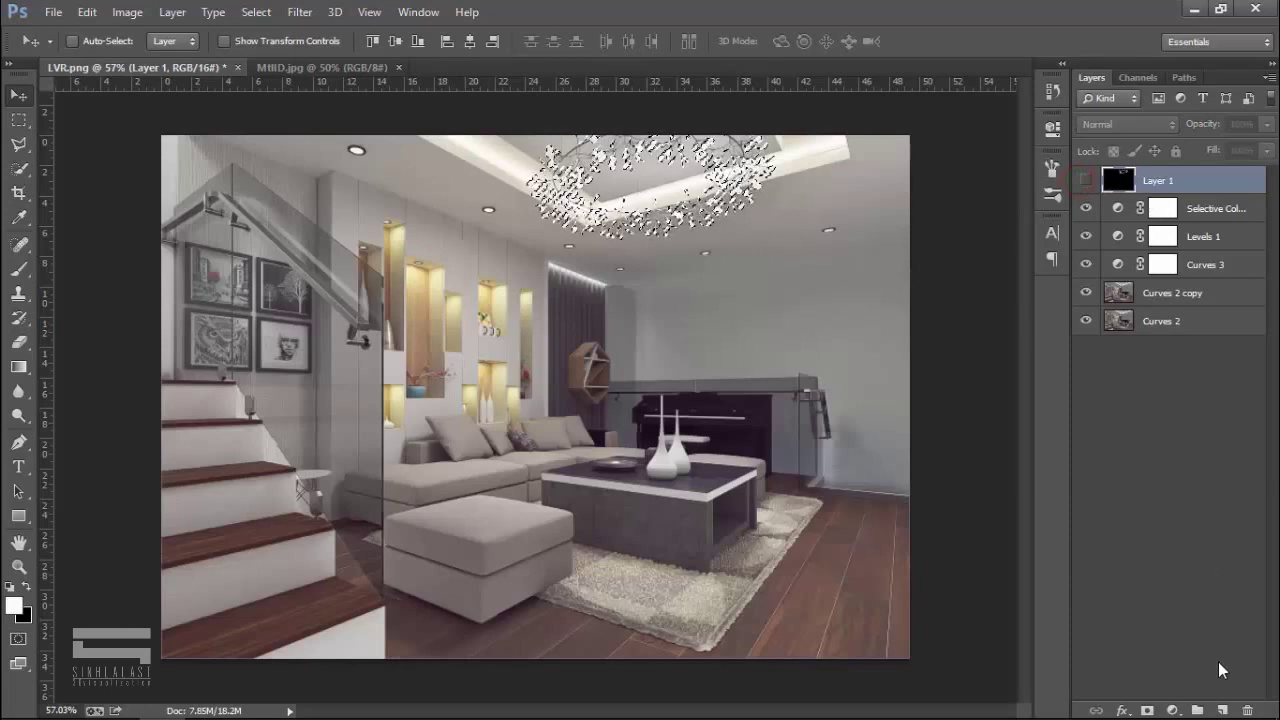
Fill the chandelier selection with White on a new Layer 2.
key("ctrl+shift+alt+n")
left_click(87, 12)
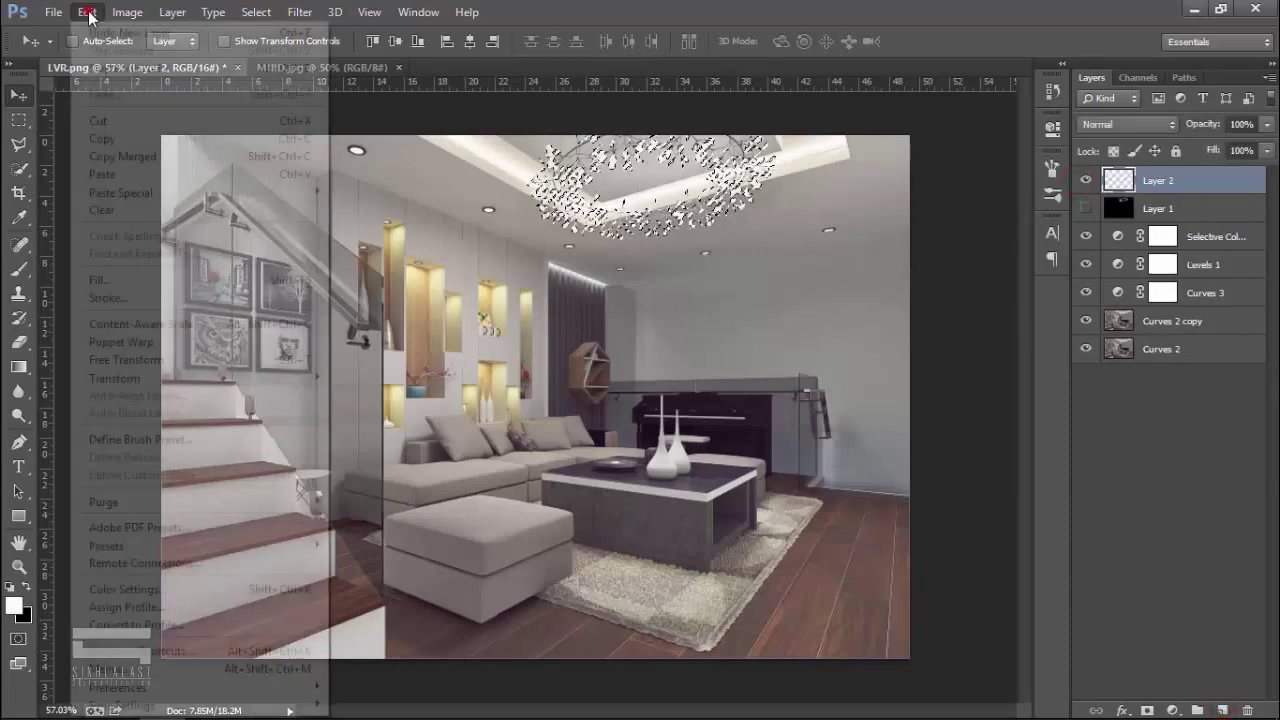
left_click(143, 280)
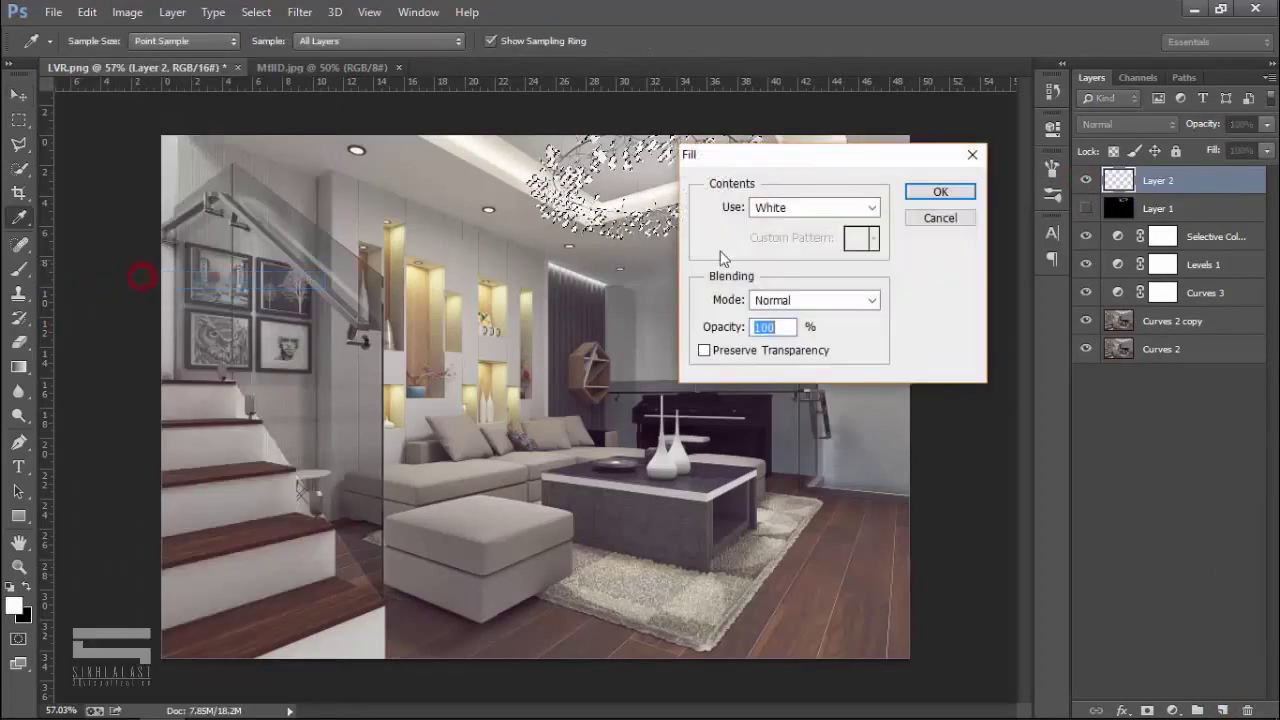
left_click(790, 209)
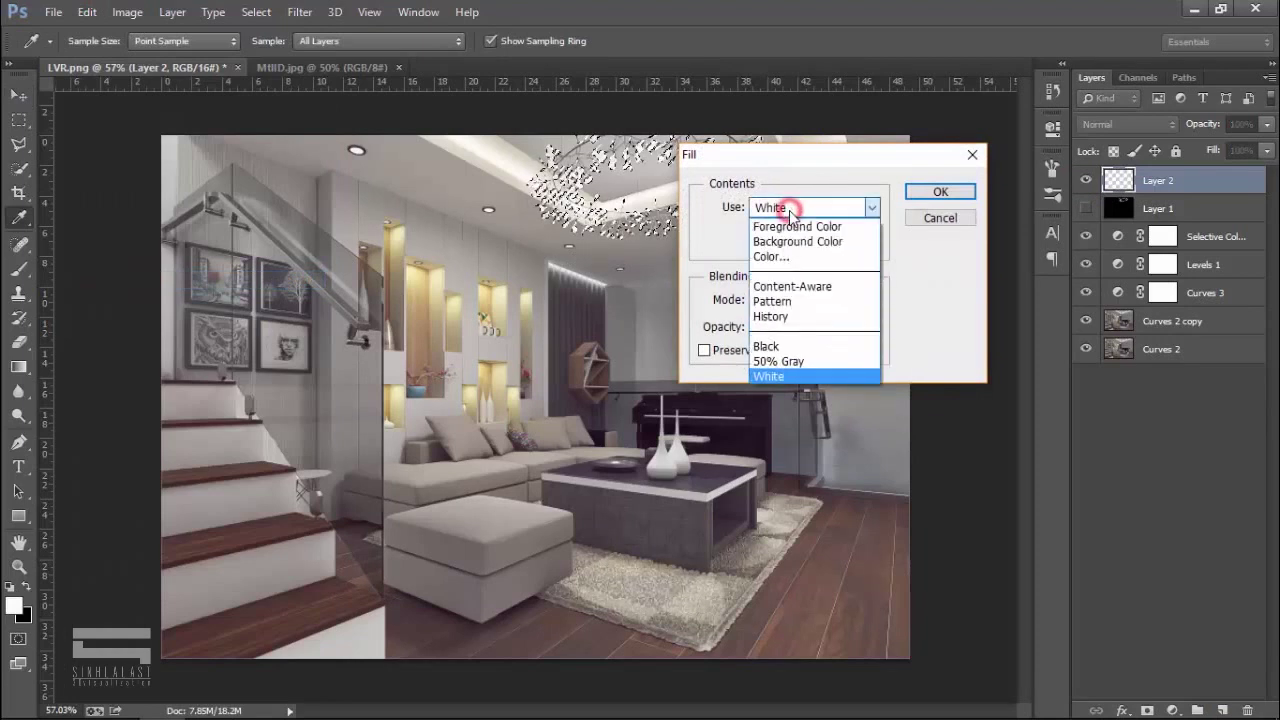
left_click(940, 191)
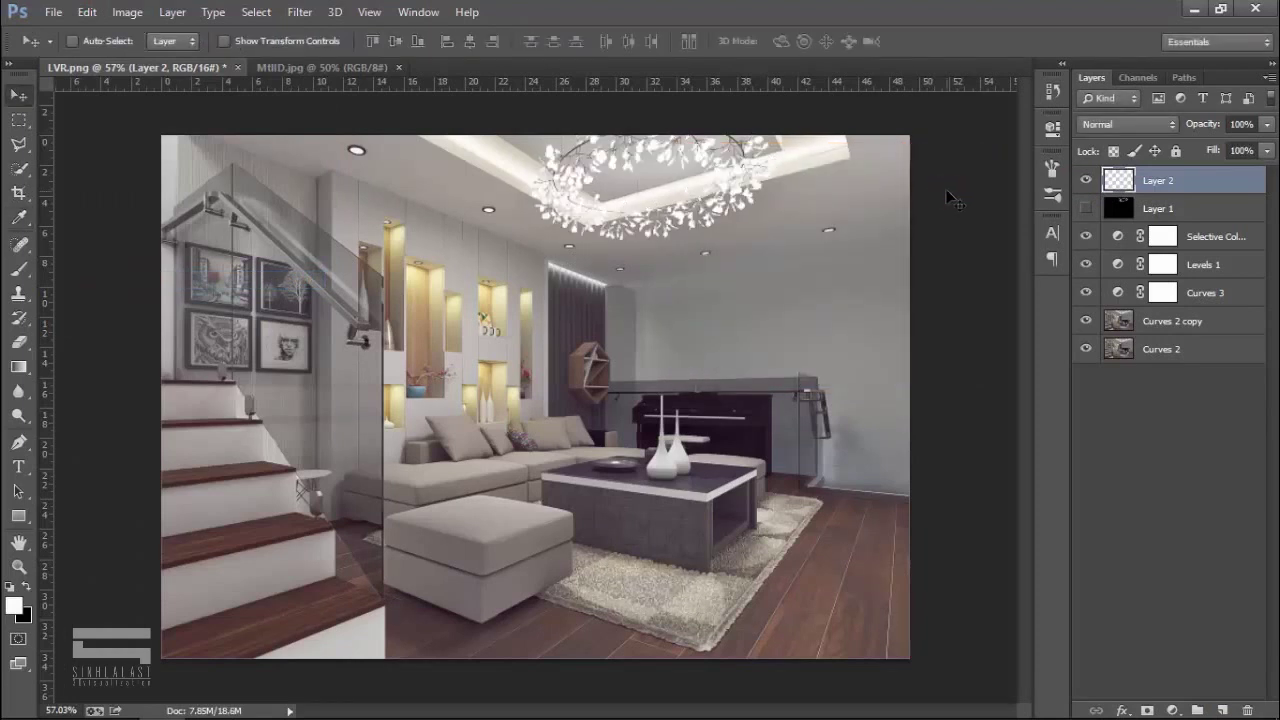
left_click(1088, 184)
Blur the Layer 2 glow with a 9-pixel Gaussian Blur.
left_click(300, 12)
left_click(347, 219)
left_click(614, 349)
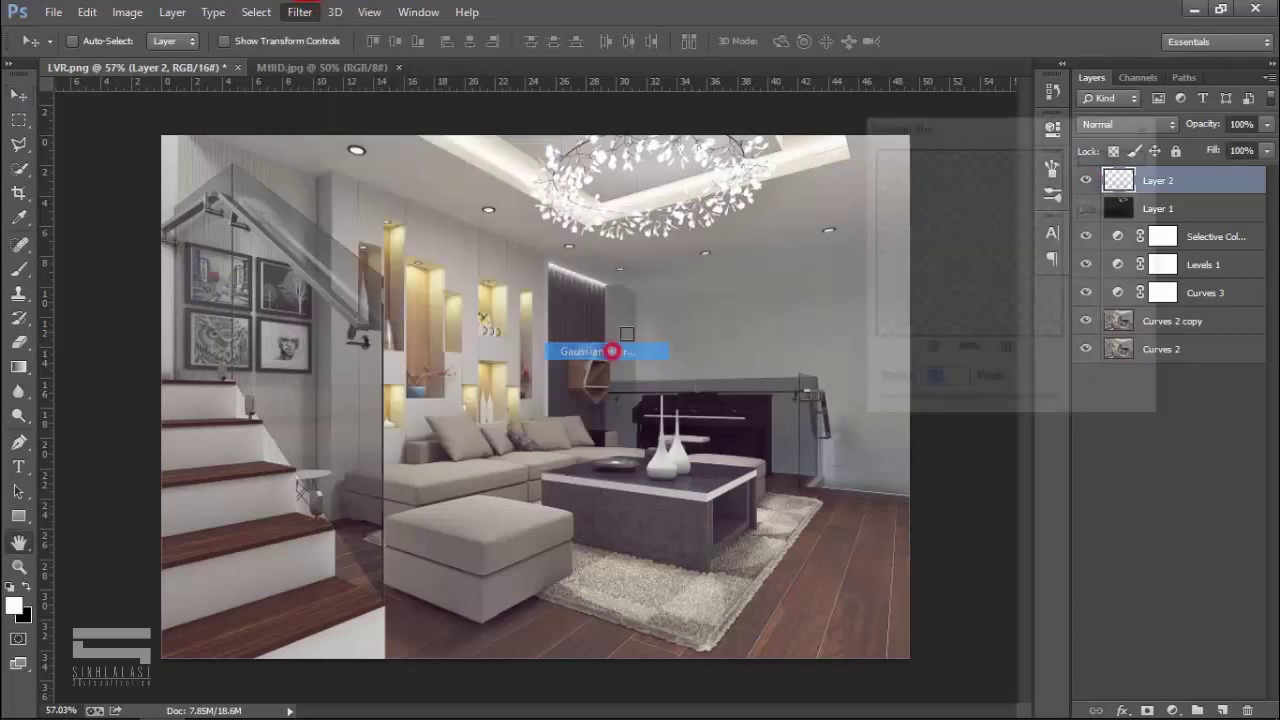
left_click_drag(936, 405, 941, 408)
double_click(931, 381)
type("9")
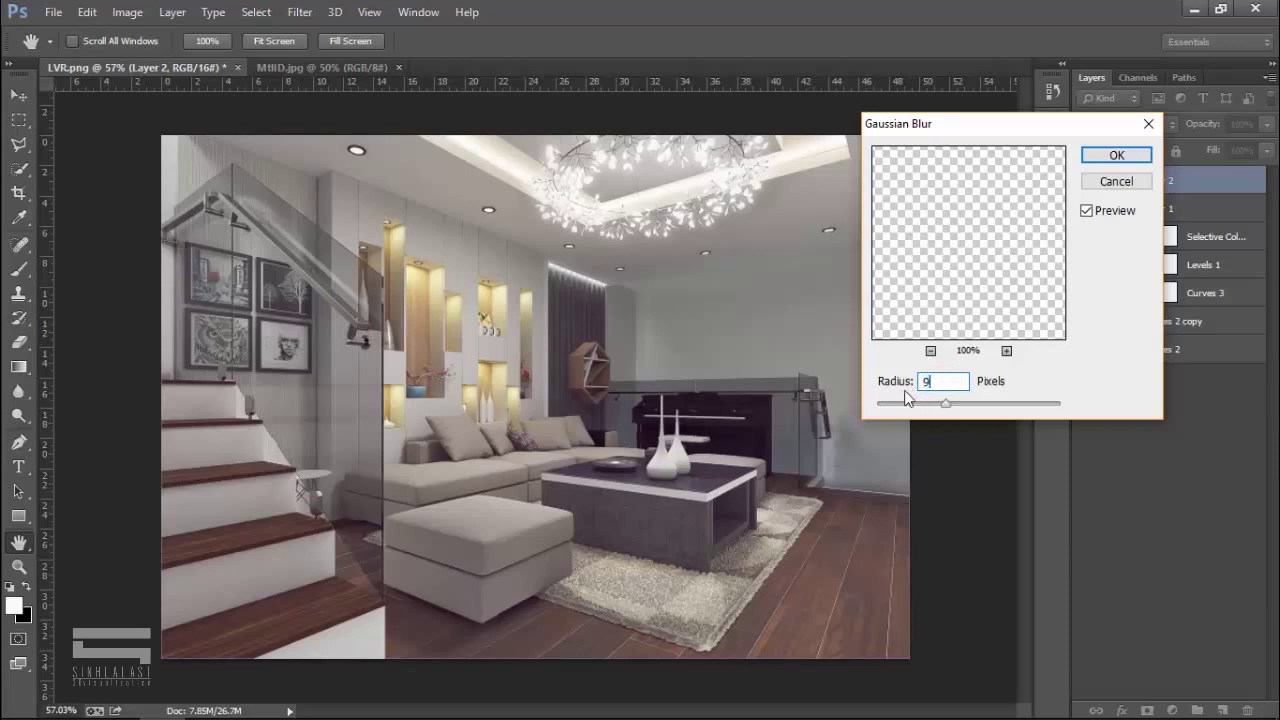
left_click(1104, 158)
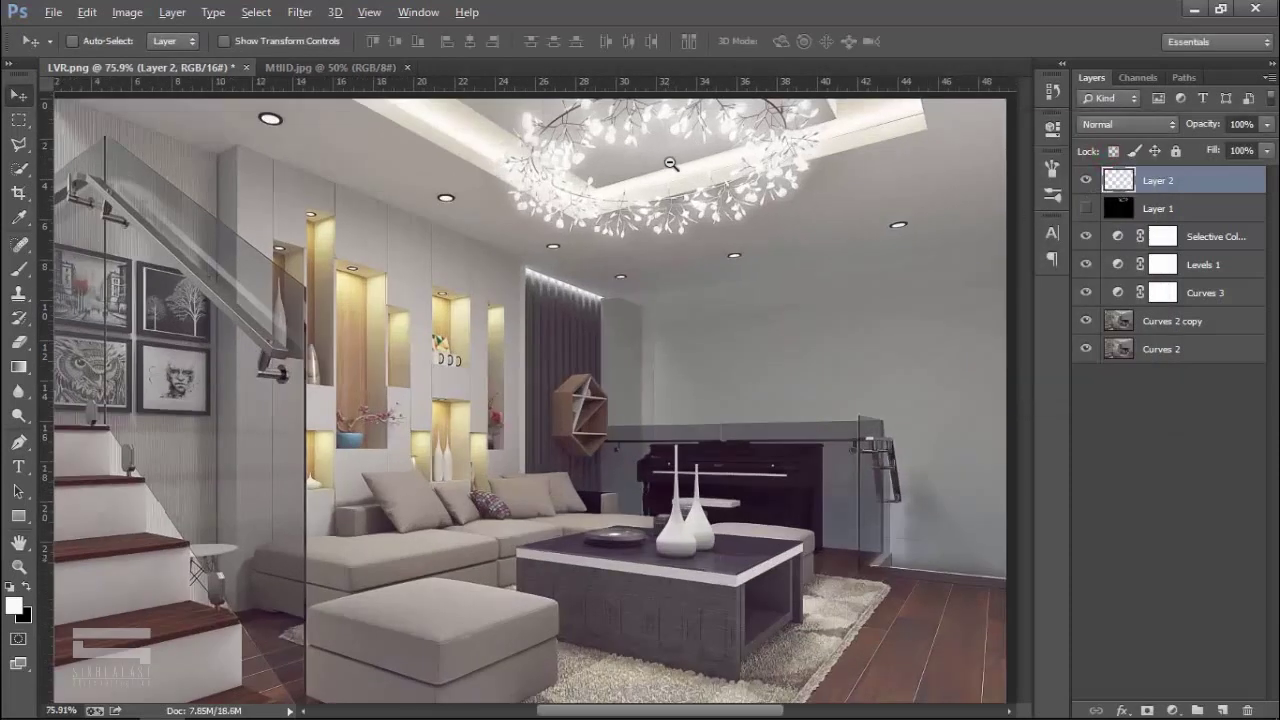
Compare the chandelier with and without the glow layer.
scroll(670, 162, "up", 5)
left_click_drag(670, 162, 641, 234)
left_click(1084, 180)
left_click(1084, 180)
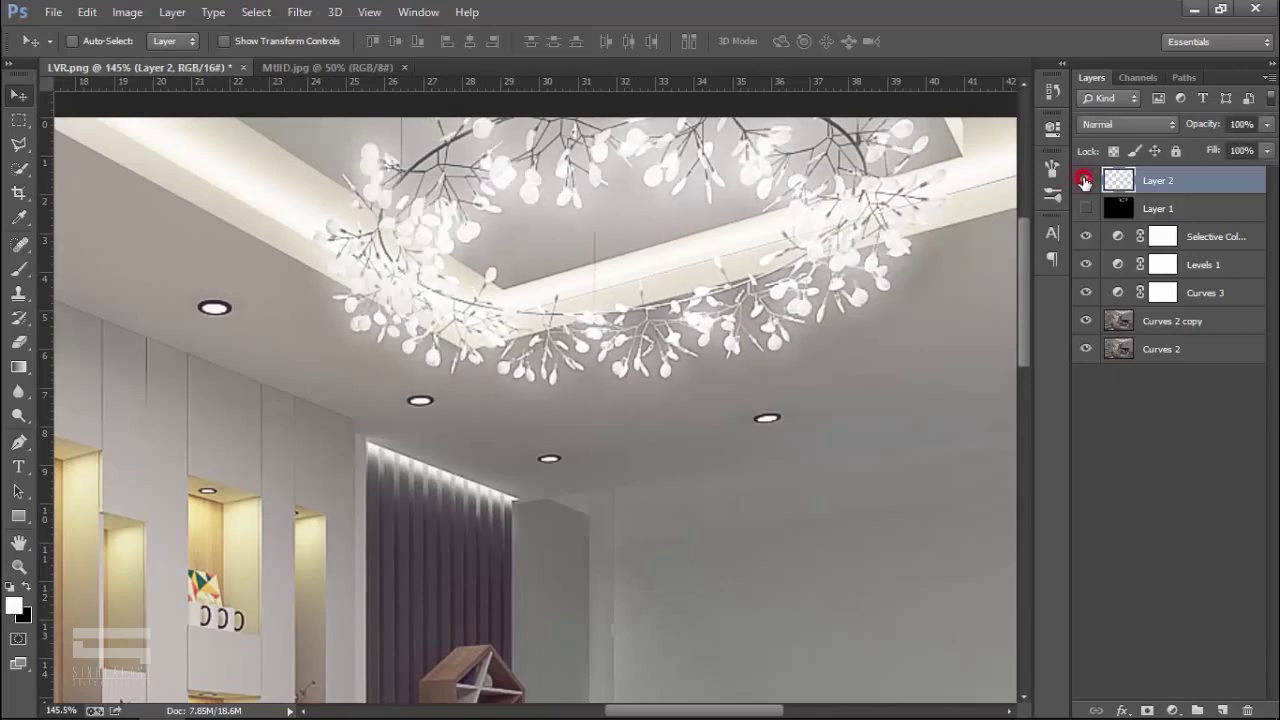
scroll(787, 287, "down", 2)
scroll(787, 287, "down", 2)
scroll(787, 287, "down", 2)
scroll(787, 287, "down", 1)
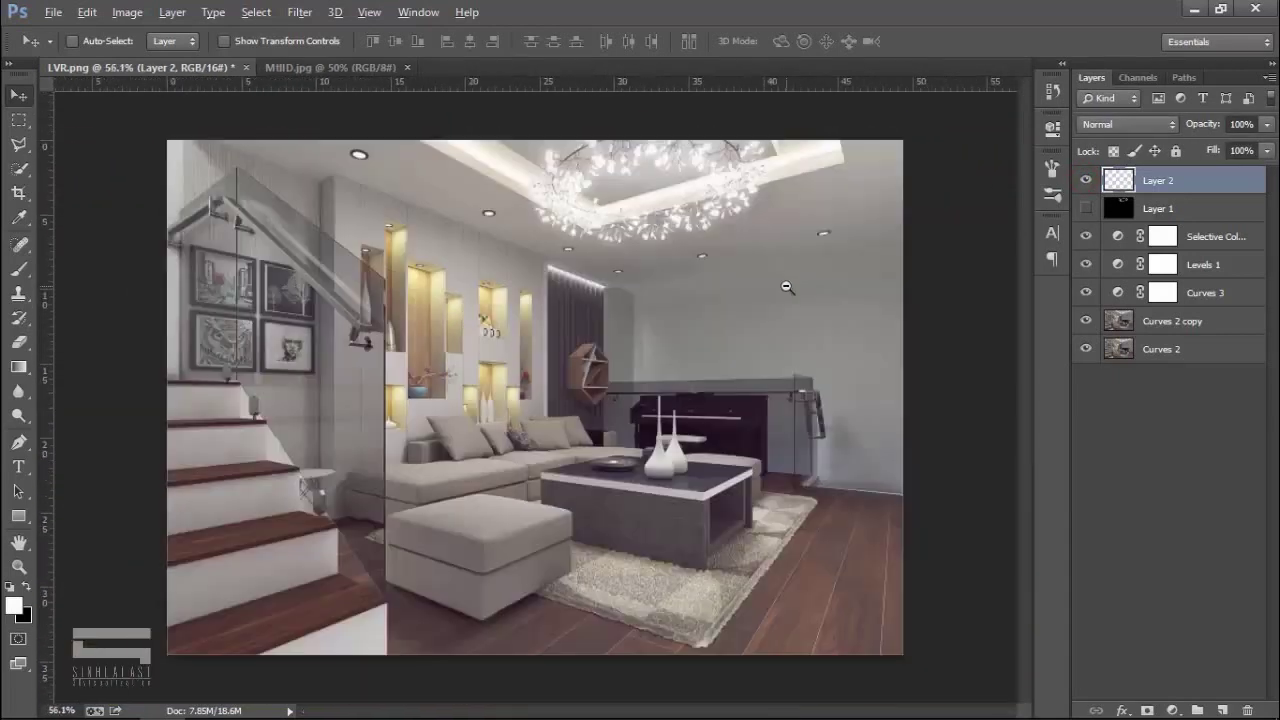
scroll(787, 287, "up", 1)
Add a new Layer 3 and set up the Brush tool with white as the colour.
left_click(1222, 709)
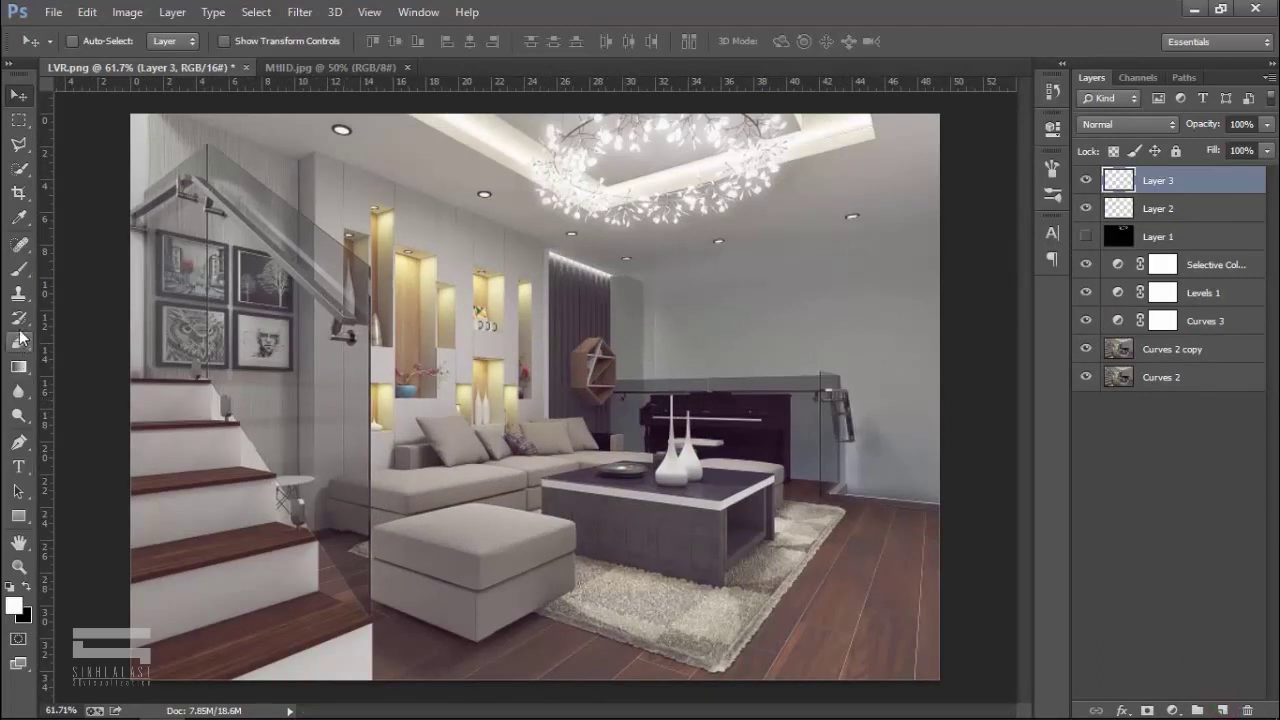
left_click(19, 268)
left_click(14, 605)
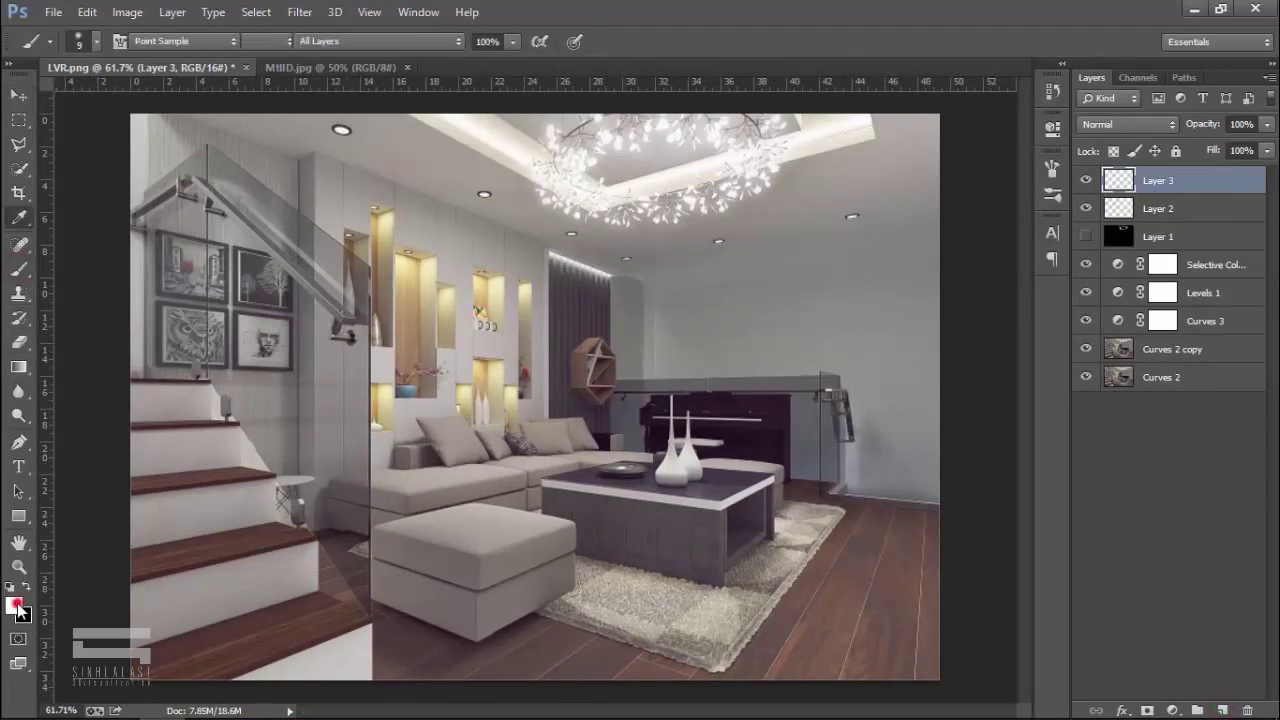
left_click(615, 262)
left_click(947, 208)
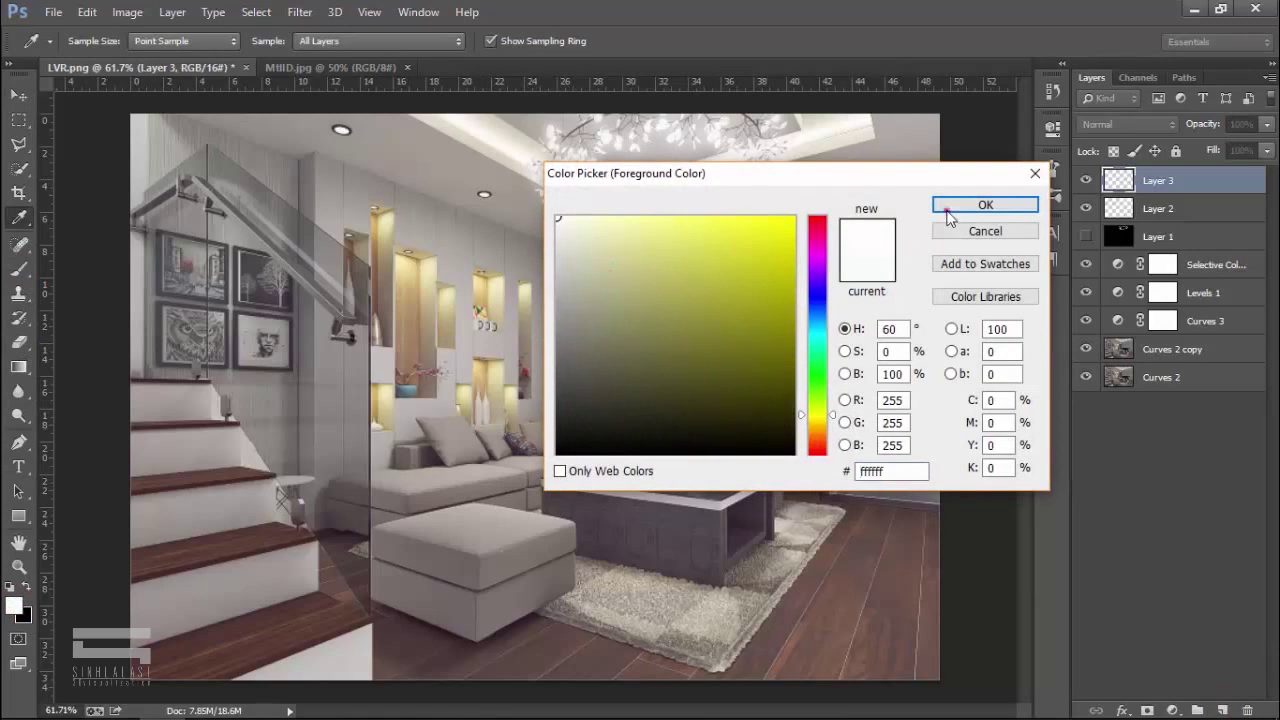
Set the soft brush to 600 px with 30% opacity.
left_click(97, 42)
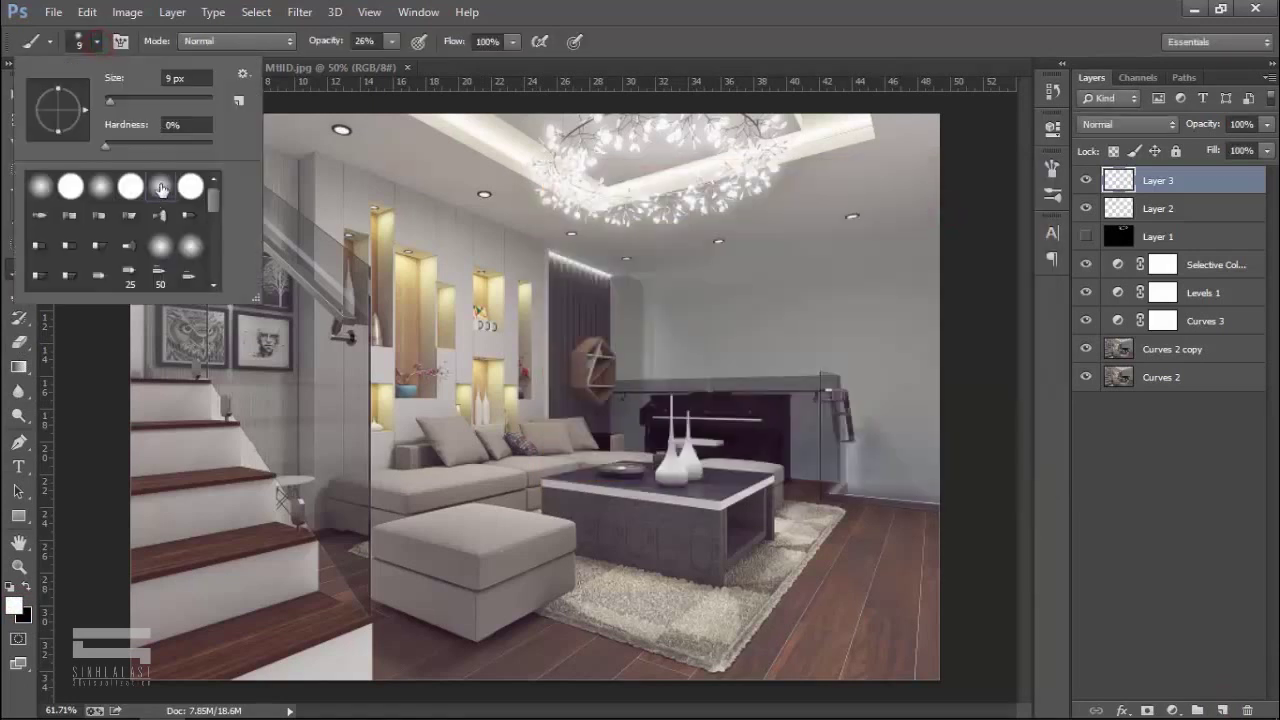
left_click_drag(141, 101, 143, 100)
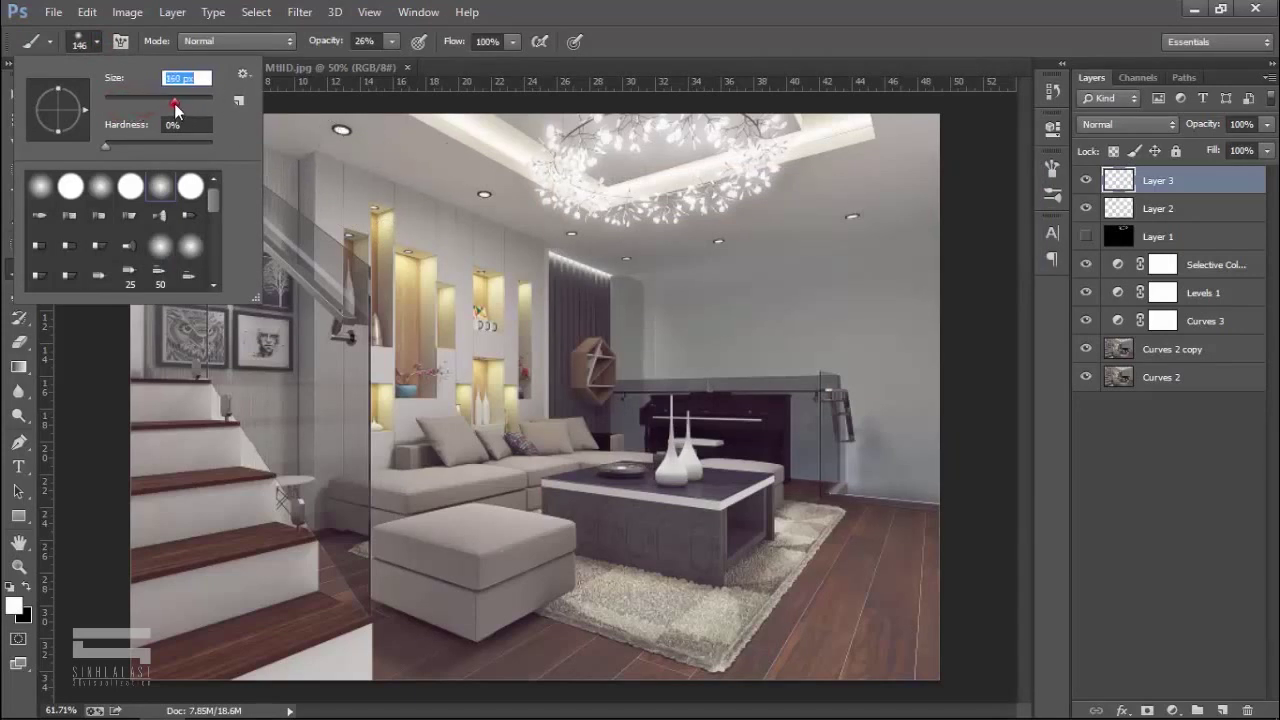
left_click(620, 222)
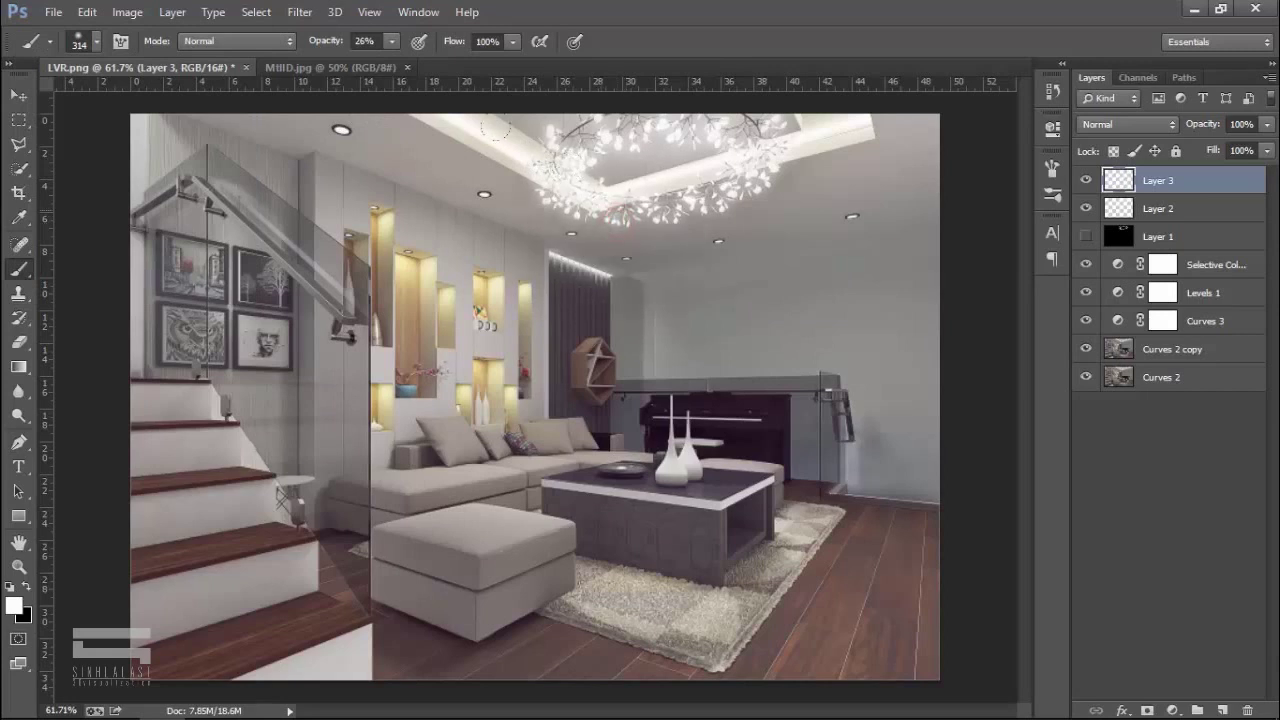
left_click(392, 42)
left_click(366, 41)
type("3")
key("Return")
key("bracketright")
key("bracketright")
key("bracketright")
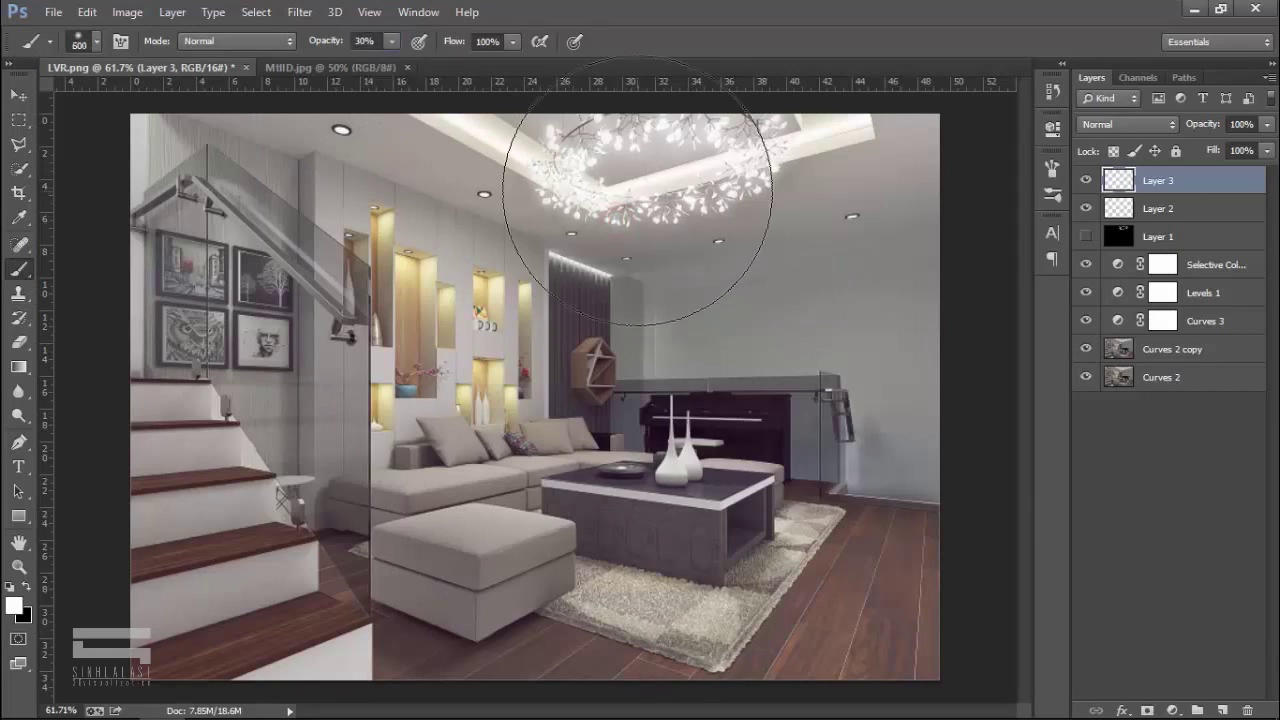
Paint soft white light on Layer 2 around the chandelier and across the ceiling.
left_click(1086, 208)
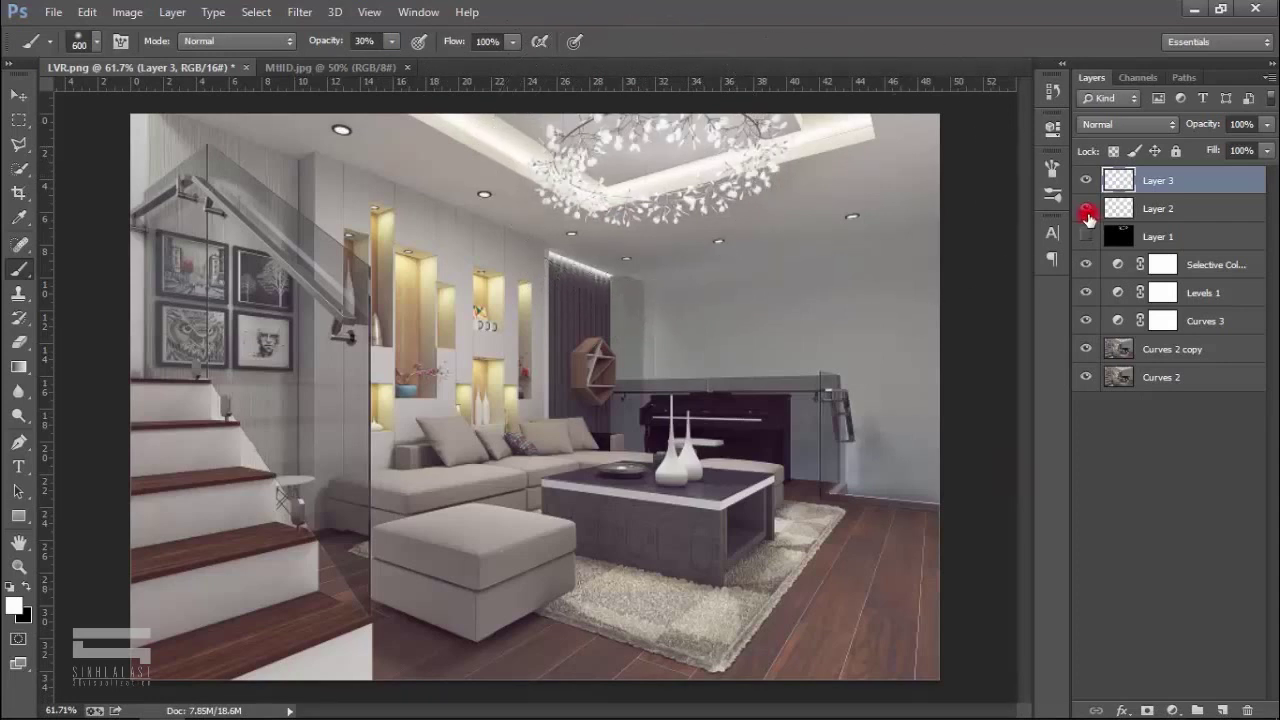
left_click(1160, 209)
left_click(614, 130)
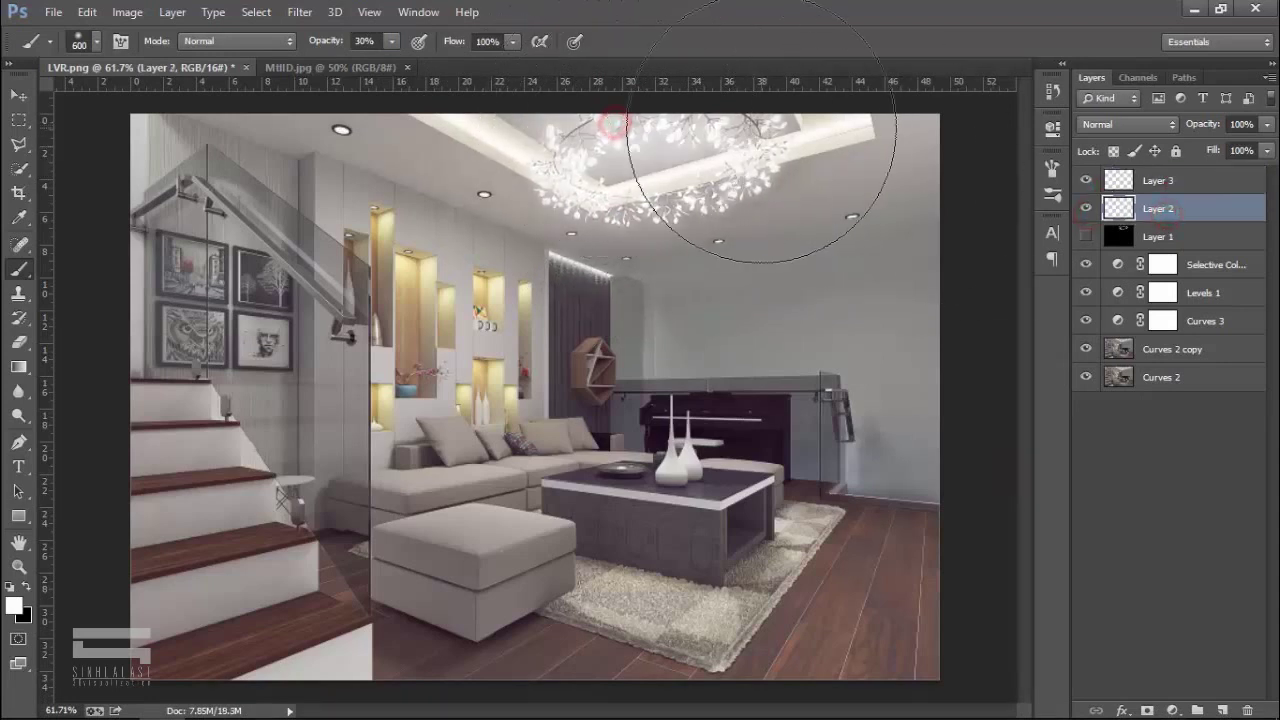
left_click(834, 127)
left_click(489, 100)
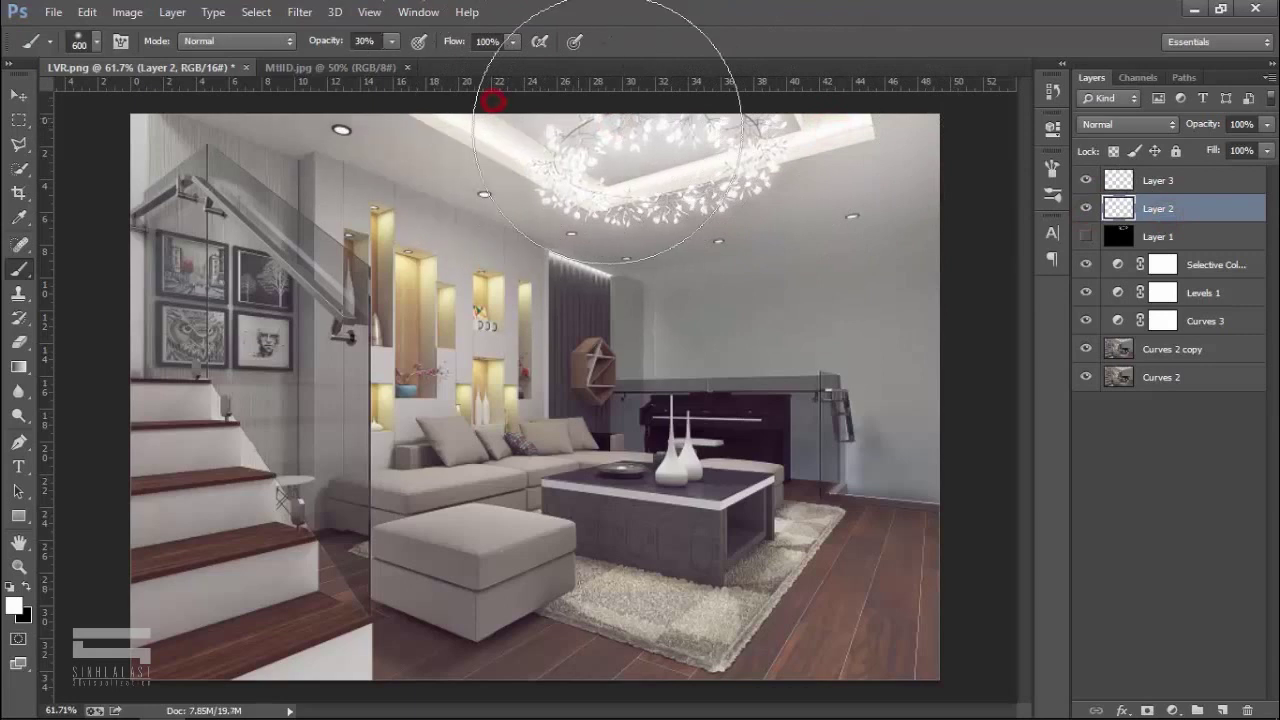
left_click(1087, 209)
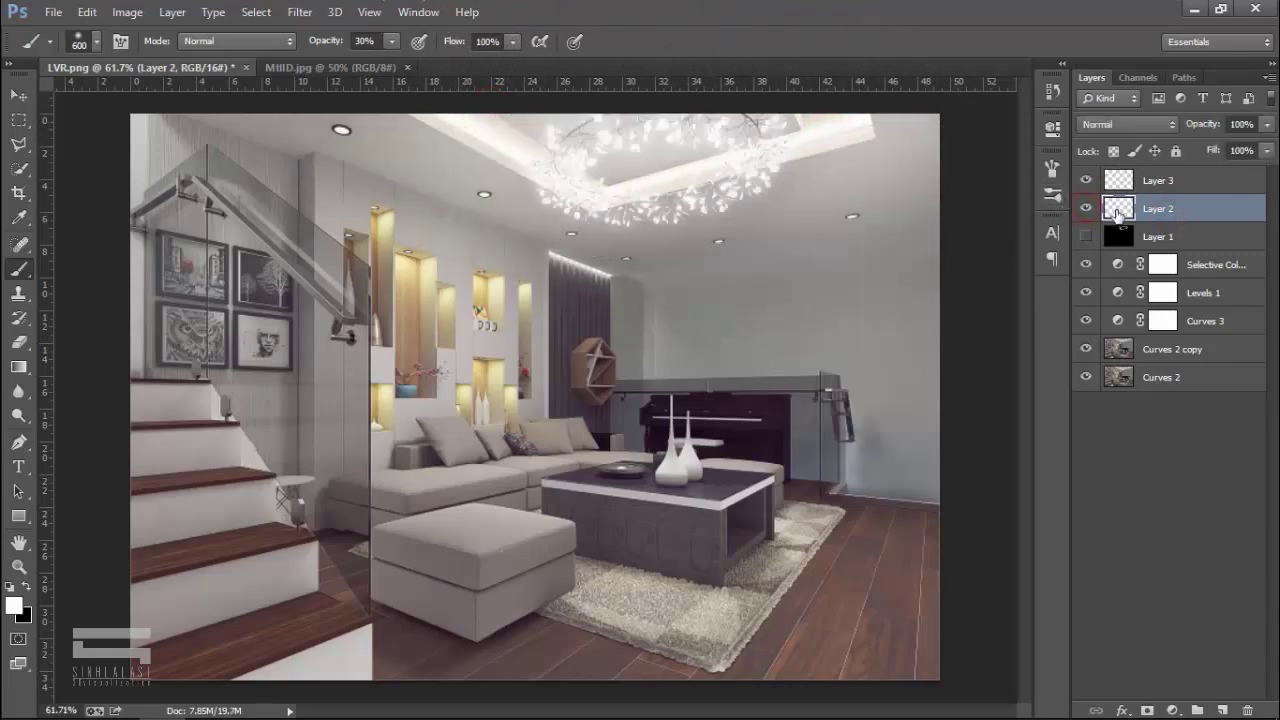
left_click(1119, 181)
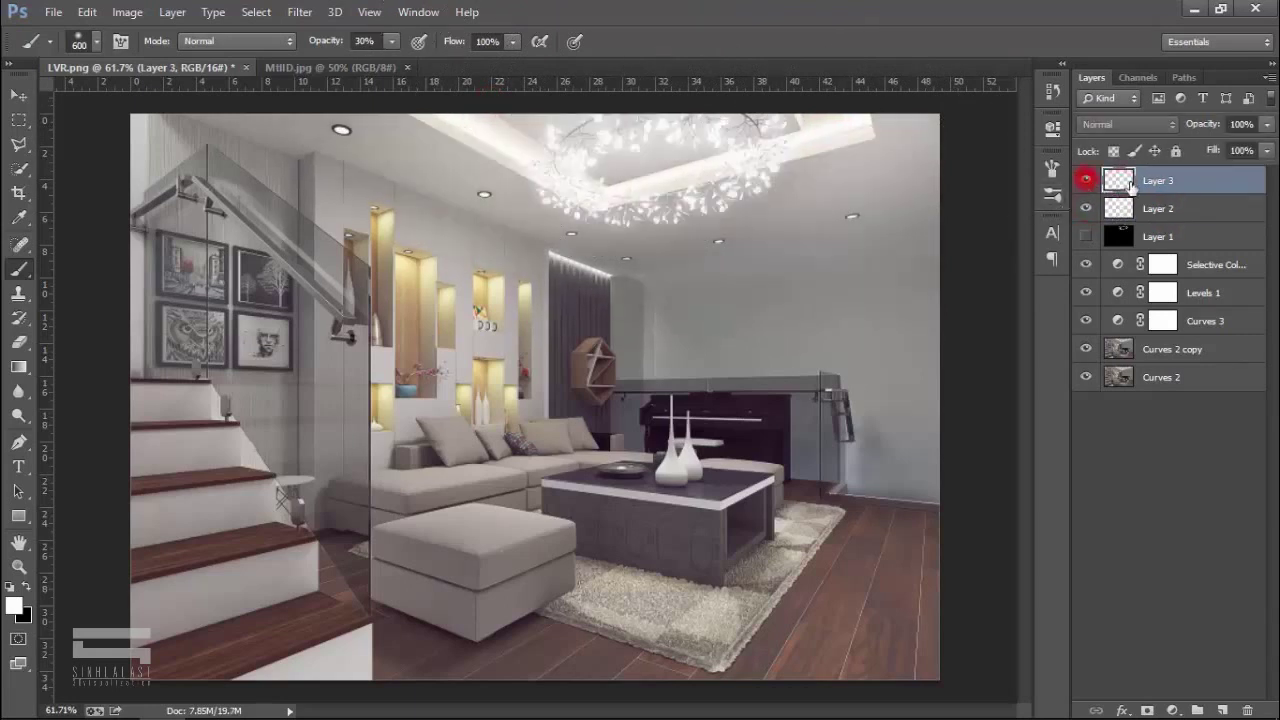
key("bracketleft")
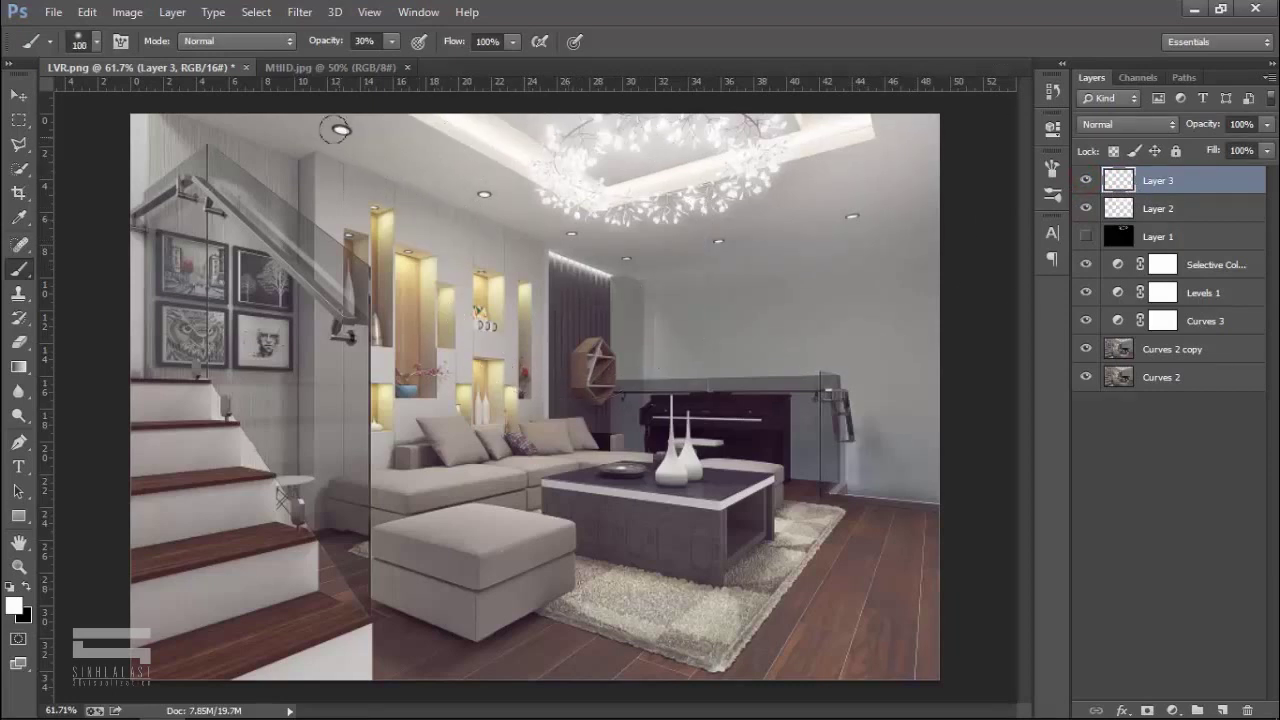
Paint soft white glows over each ceiling downlight on Layer 3 at 30% opacity.
left_click_drag(338, 128, 483, 195)
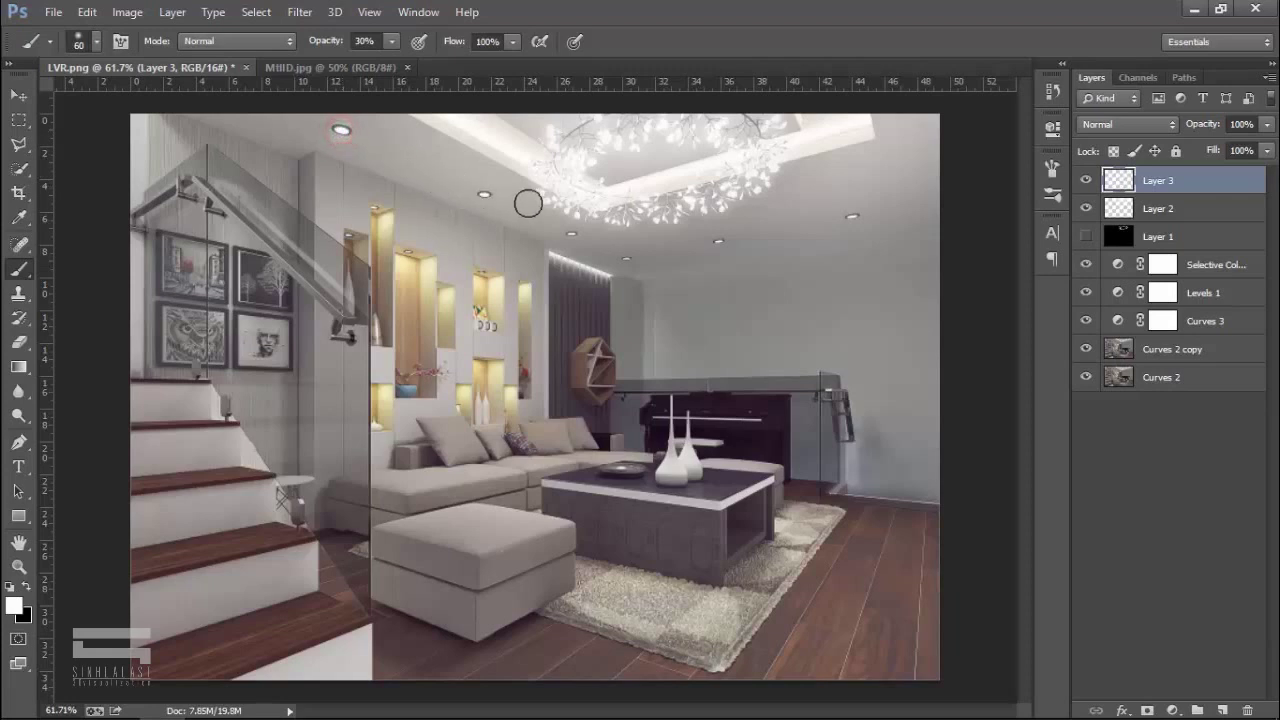
left_click(483, 195)
key("bracketleft")
key("bracketleft")
left_click(571, 234)
left_click(628, 258)
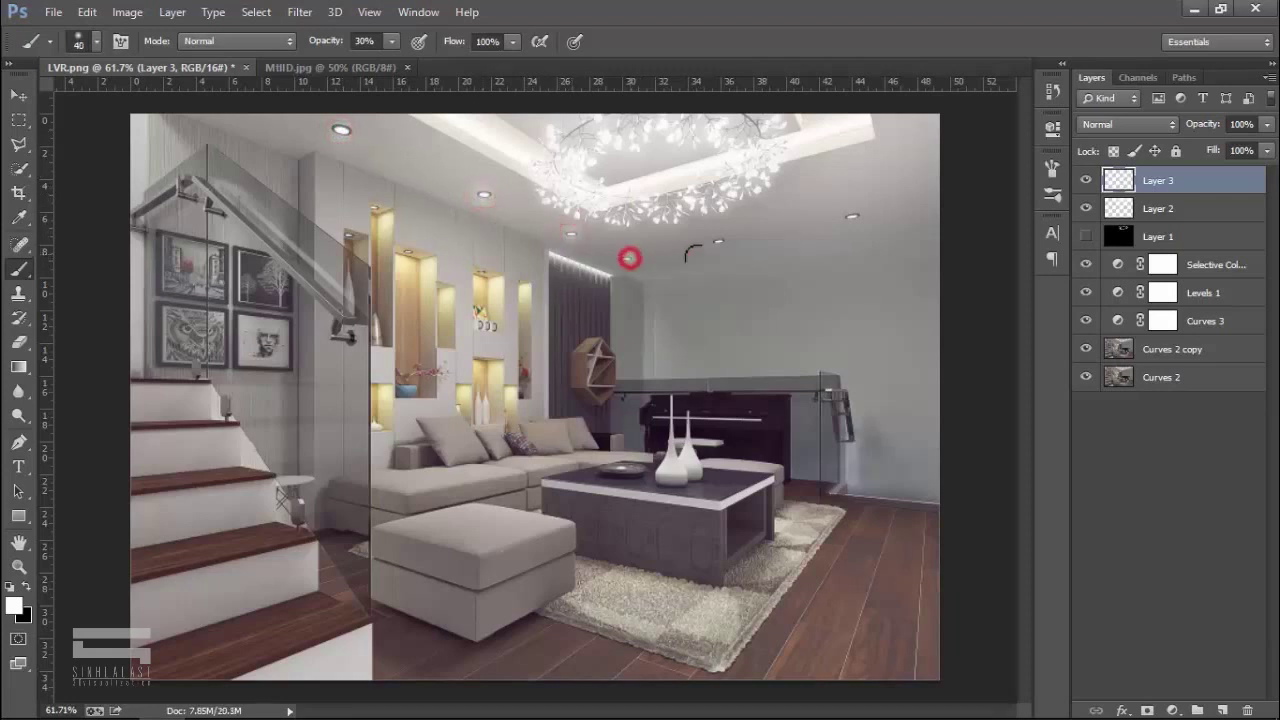
left_click(720, 242)
left_click(852, 216)
Add faint extra glow to the downlights at 10% brush opacity with a 100–125 px brush.
key("bracketright")
key("bracketright")
key("bracketright")
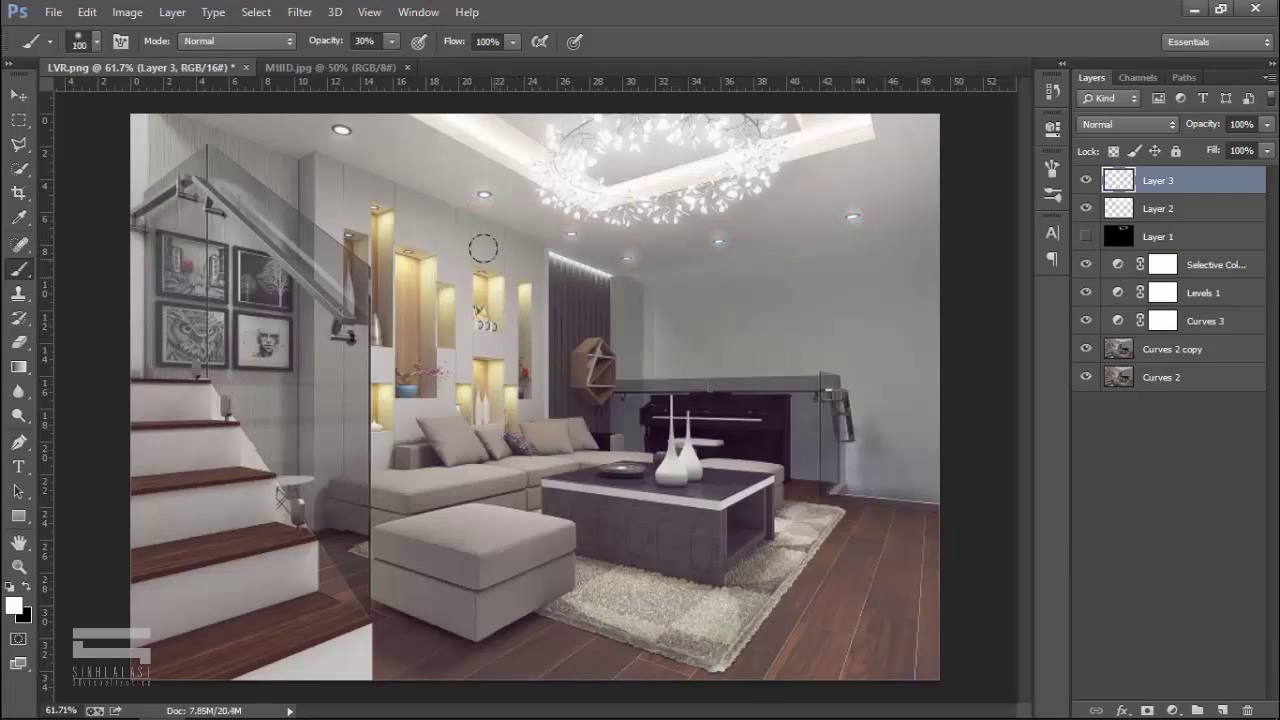
left_click(366, 41)
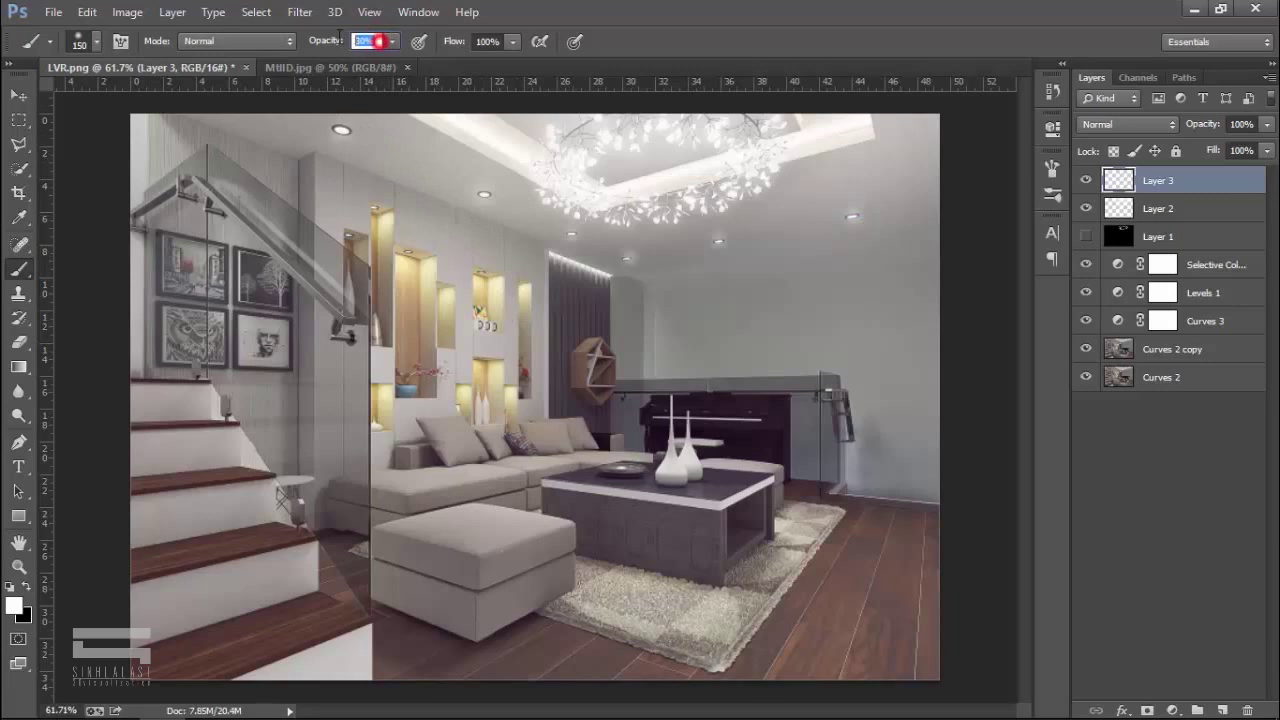
type("10")
key("Return")
left_click(484, 195)
left_click(578, 234)
key("bracketleft")
left_click_drag(576, 217, 721, 229)
key("bracketleft")
left_click(850, 212)
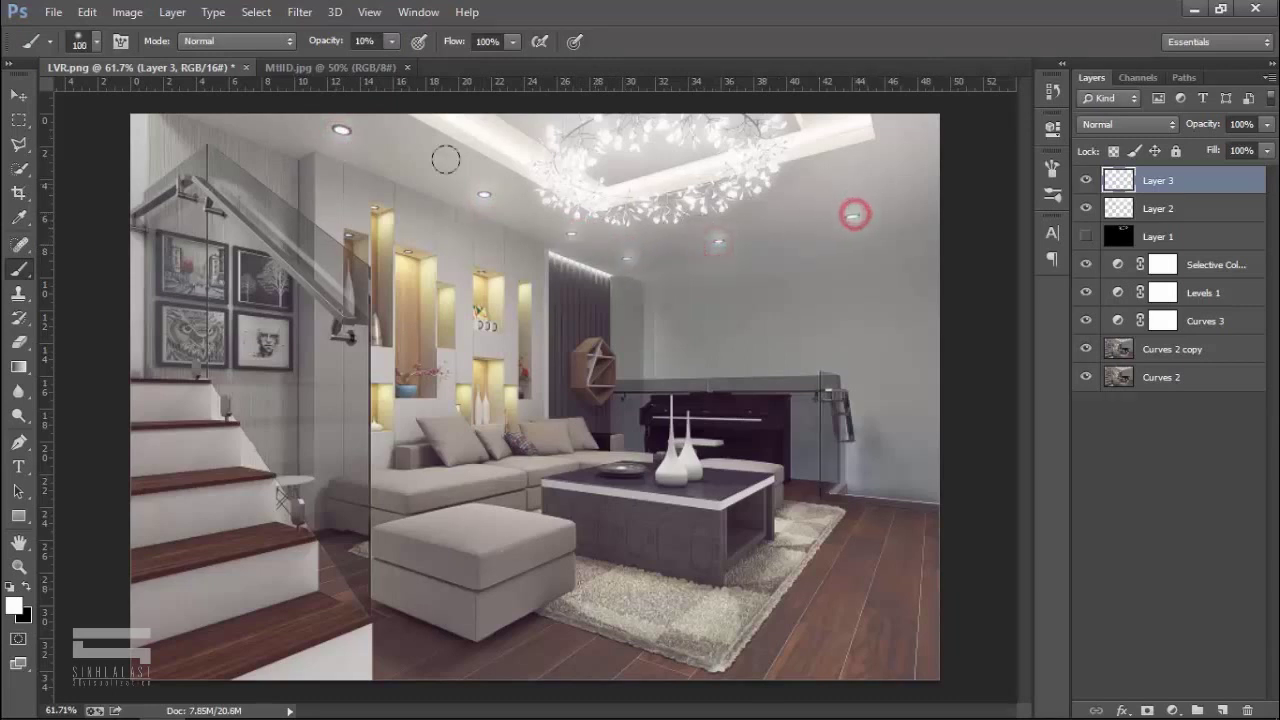
left_click(18, 100)
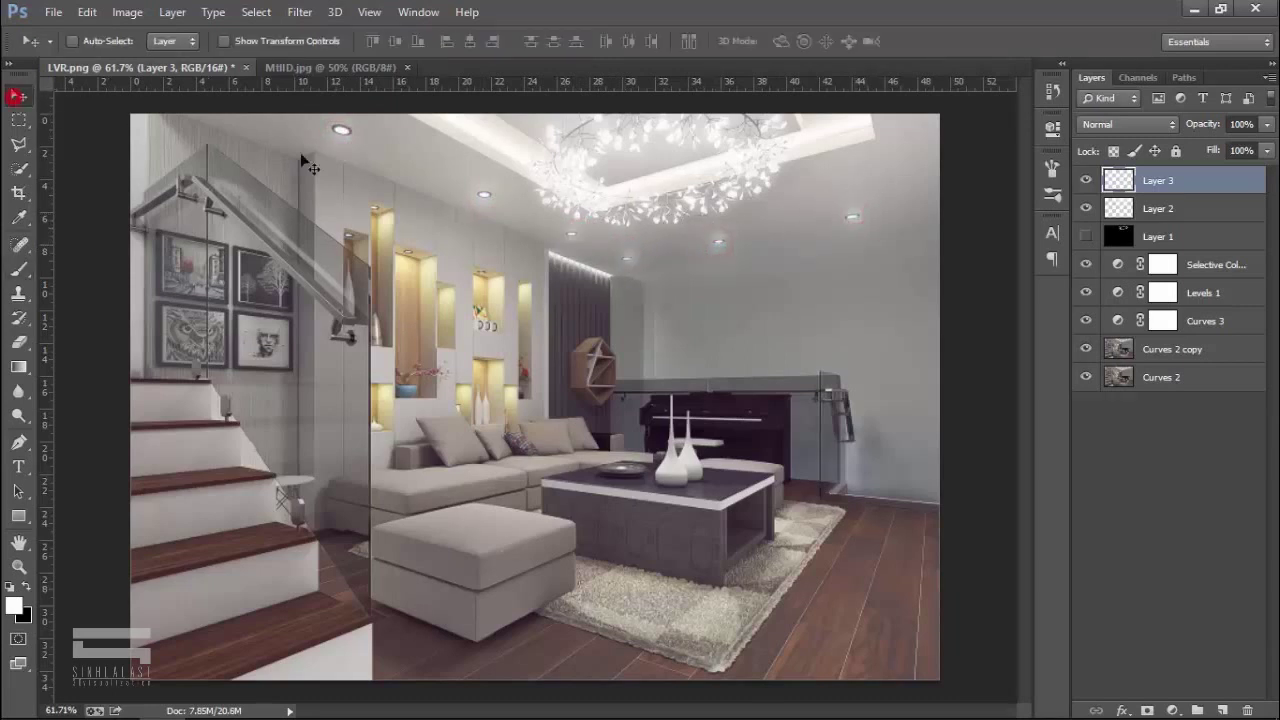
left_click(1205, 320)
key("x")
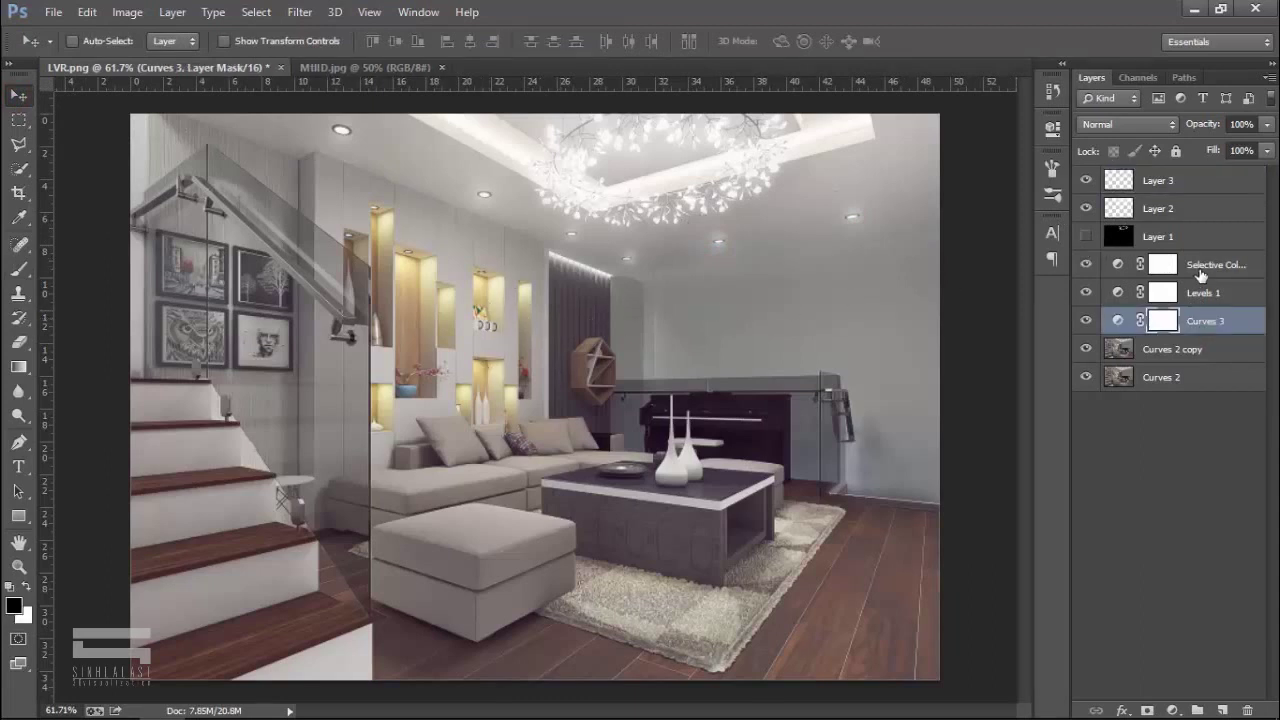
left_click(1200, 268)
scroll(466, 362, "up", 5)
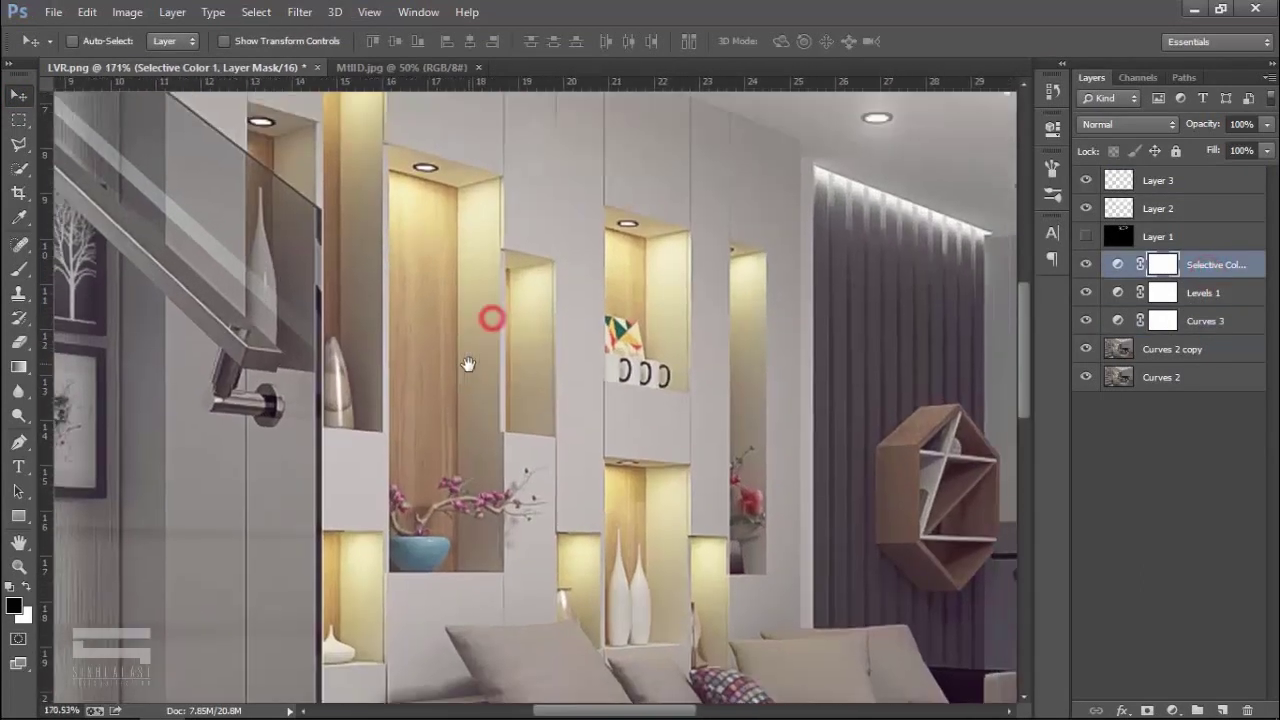
scroll(468, 363, "down", 2)
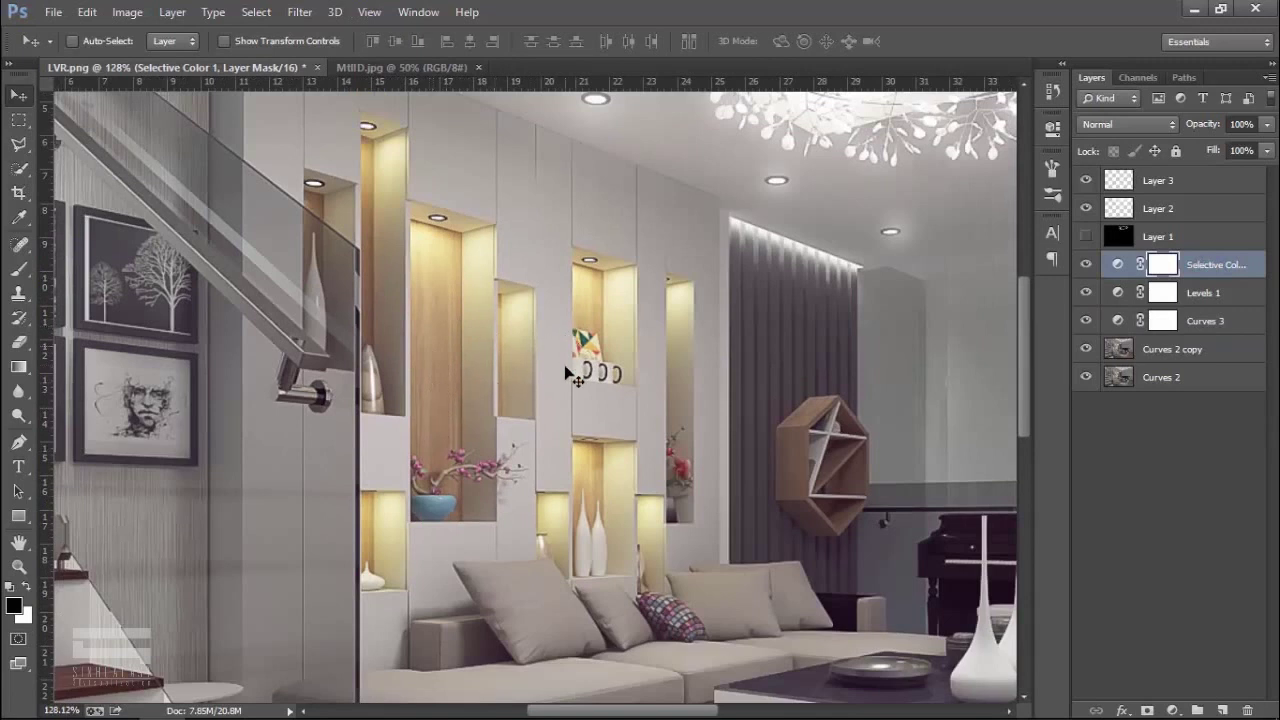
scroll(575, 375, "down", 2)
scroll(575, 375, "down", 1)
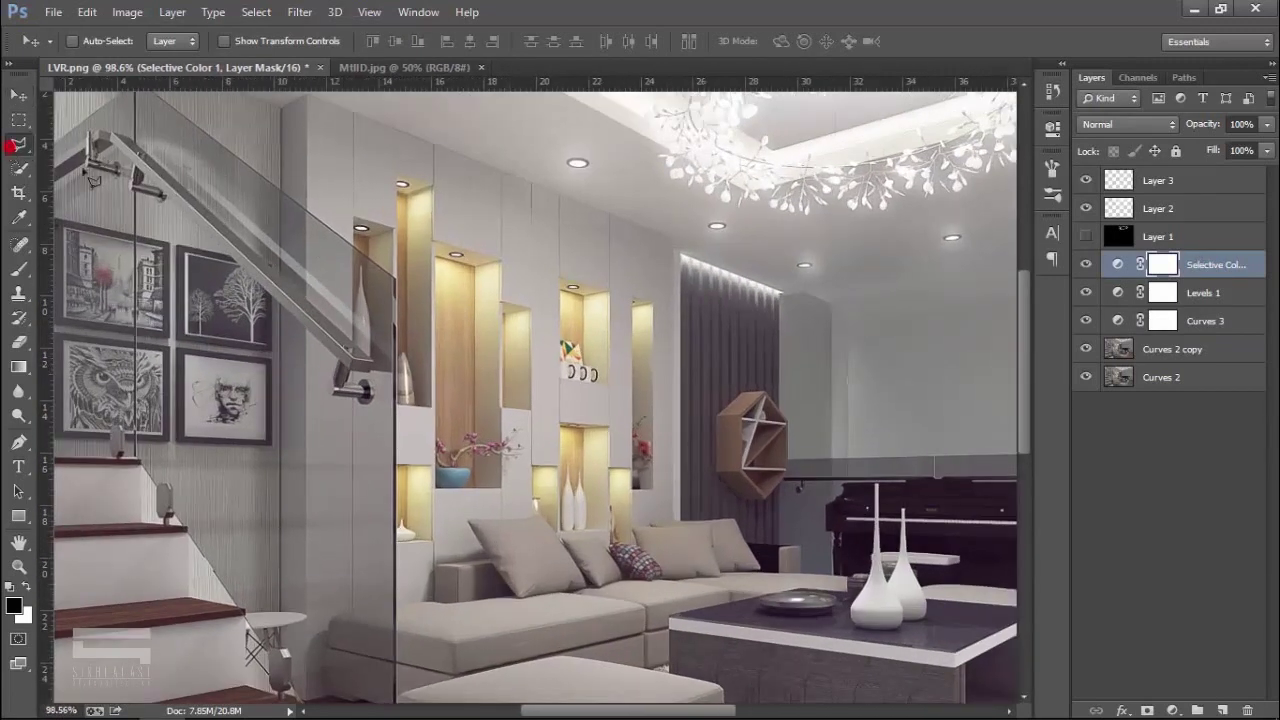
left_click(17, 145)
scroll(450, 256, "up", 2)
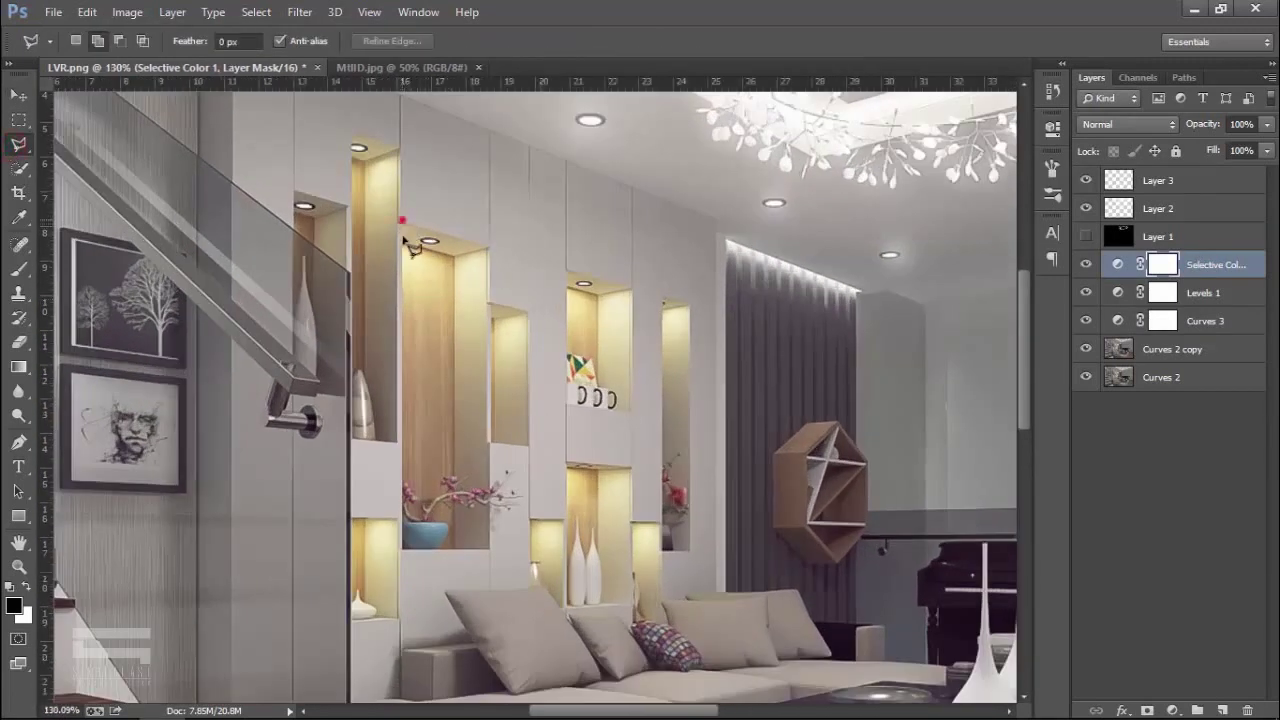
left_click(401, 545)
left_click(490, 549)
double_click(490, 245)
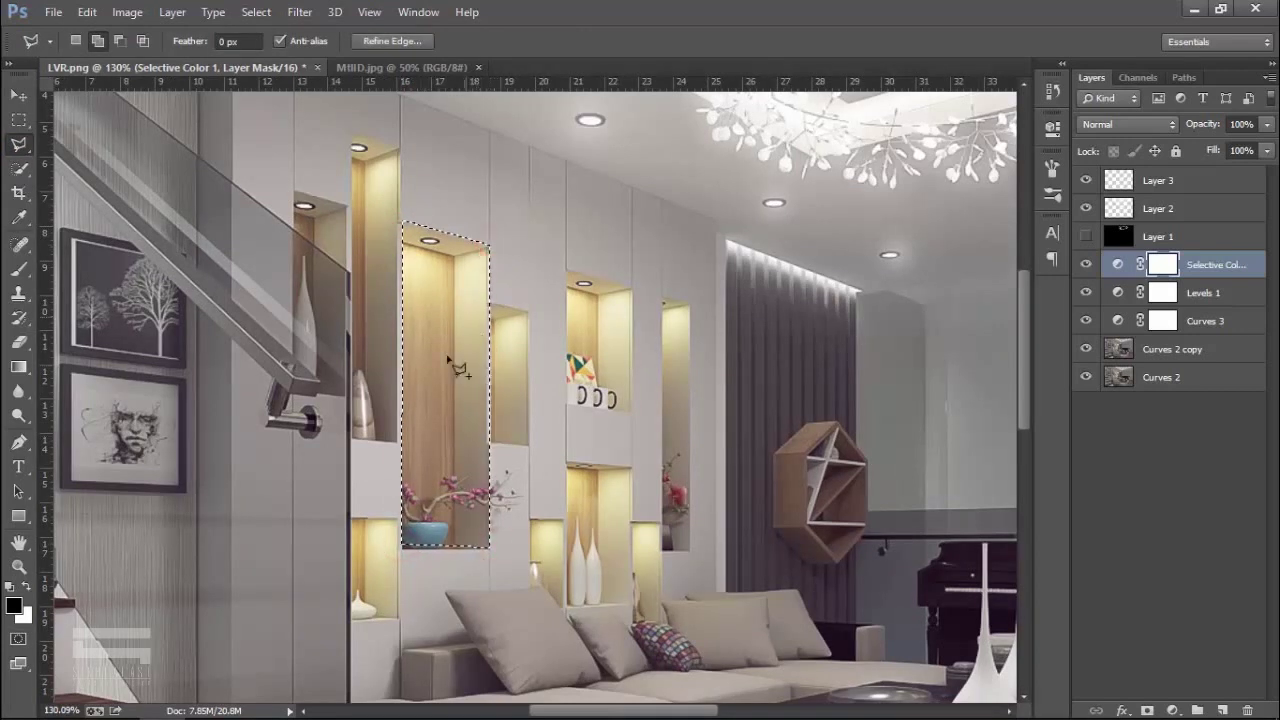
left_click(25, 93)
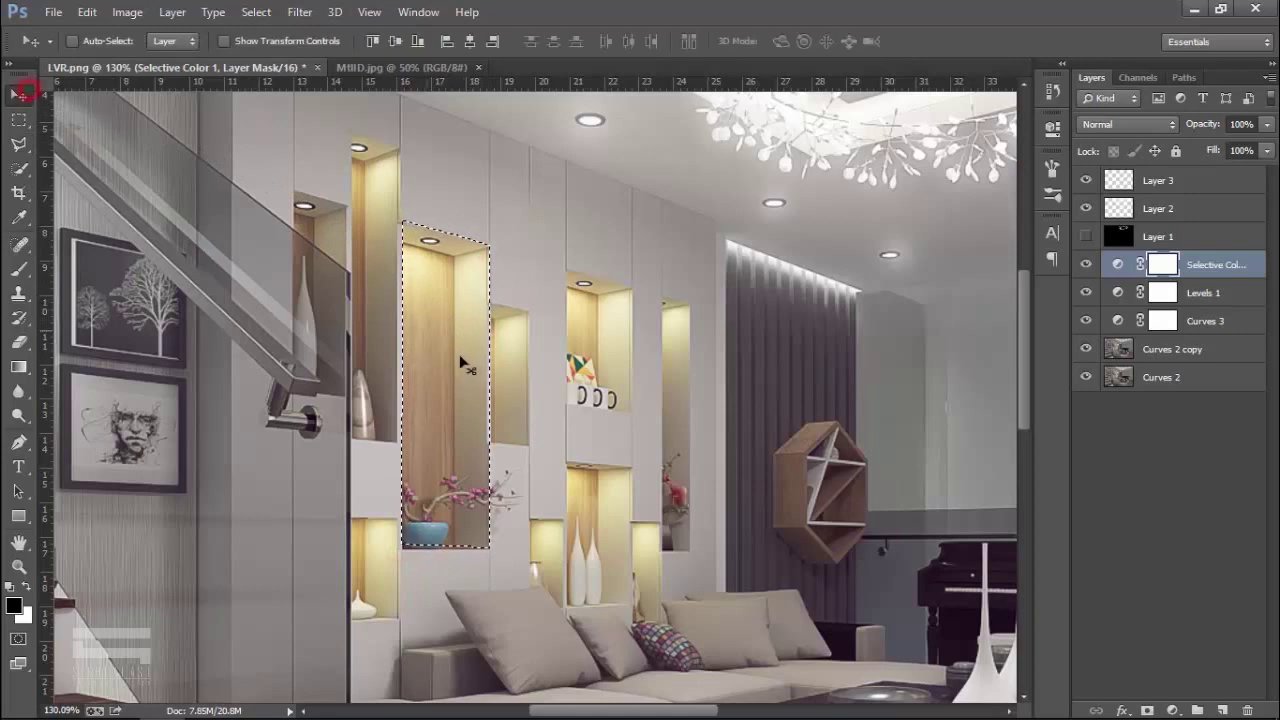
key("ctrl+d")
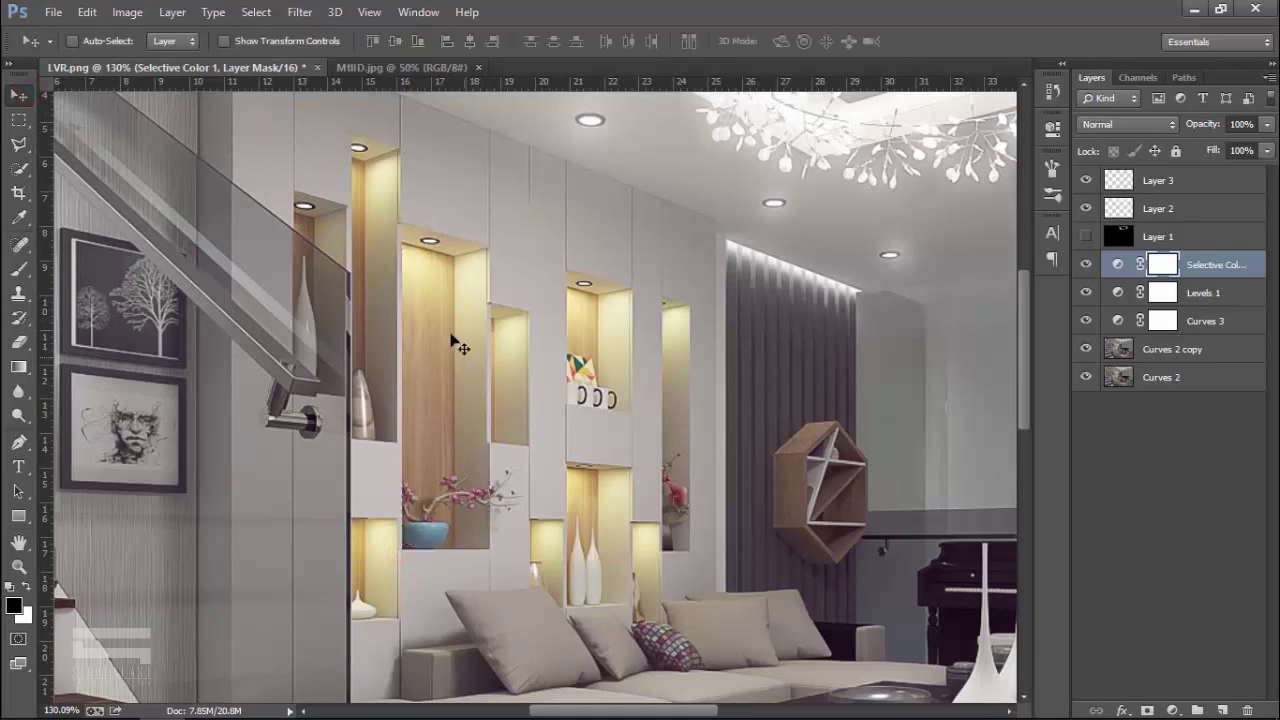
Load the saved niche selection from channel S1.
left_click(256, 12)
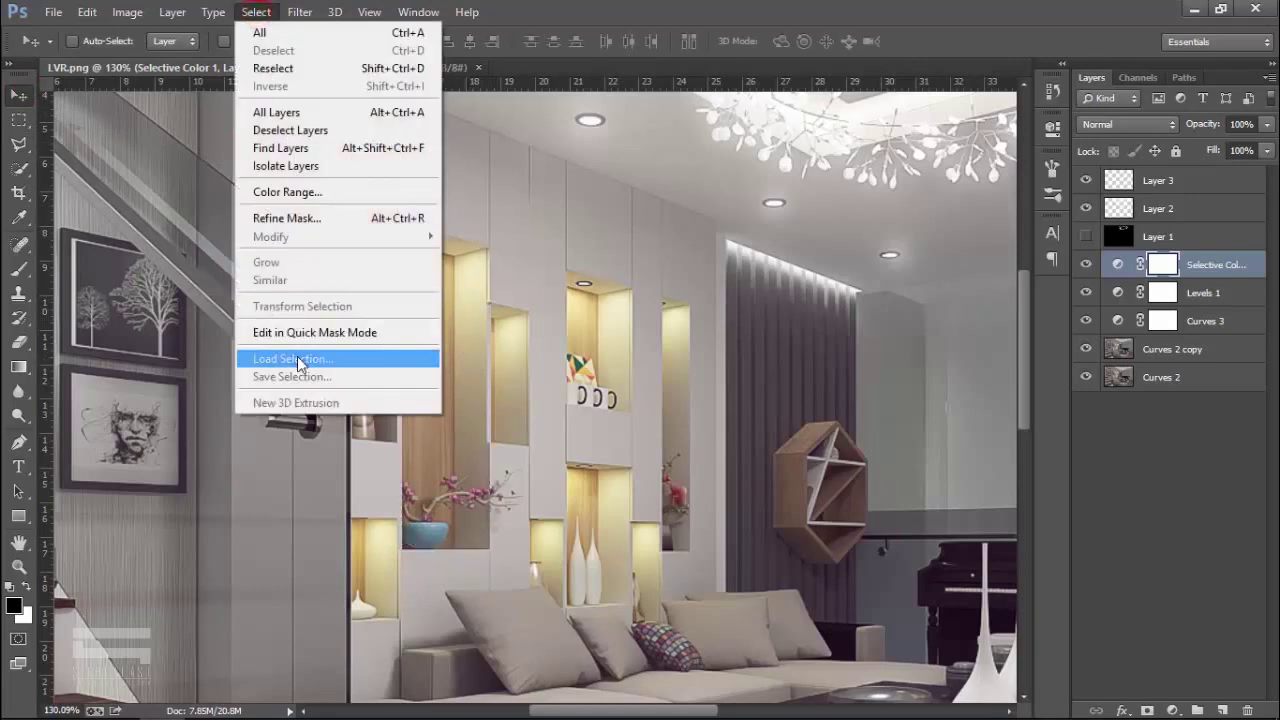
left_click(300, 355)
left_click(589, 232)
left_click(566, 293)
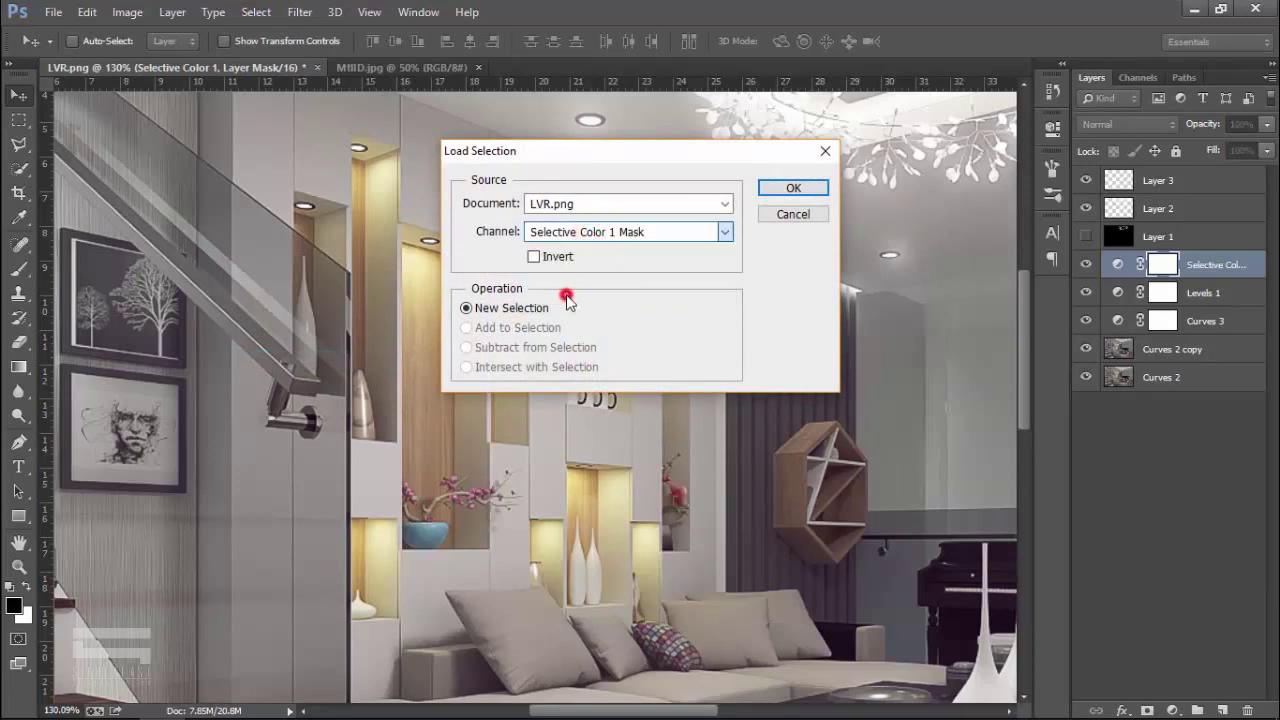
left_click(786, 190)
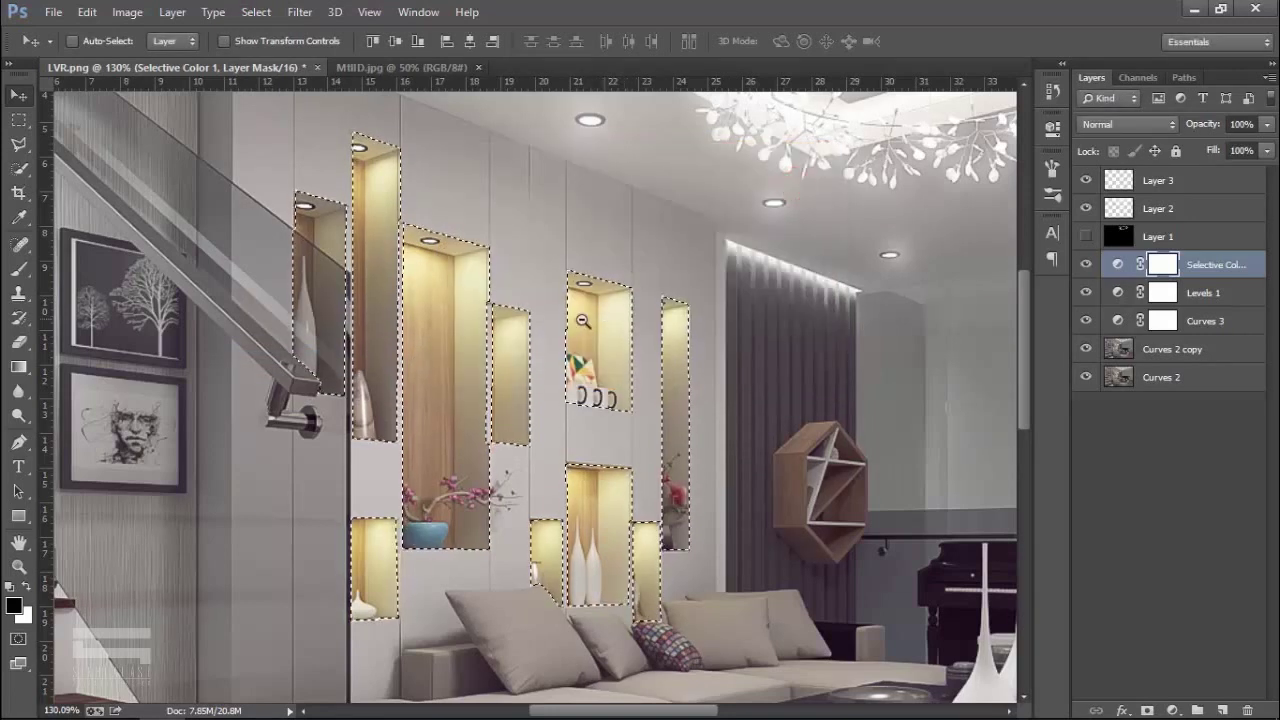
left_click_drag(646, 303, 578, 322)
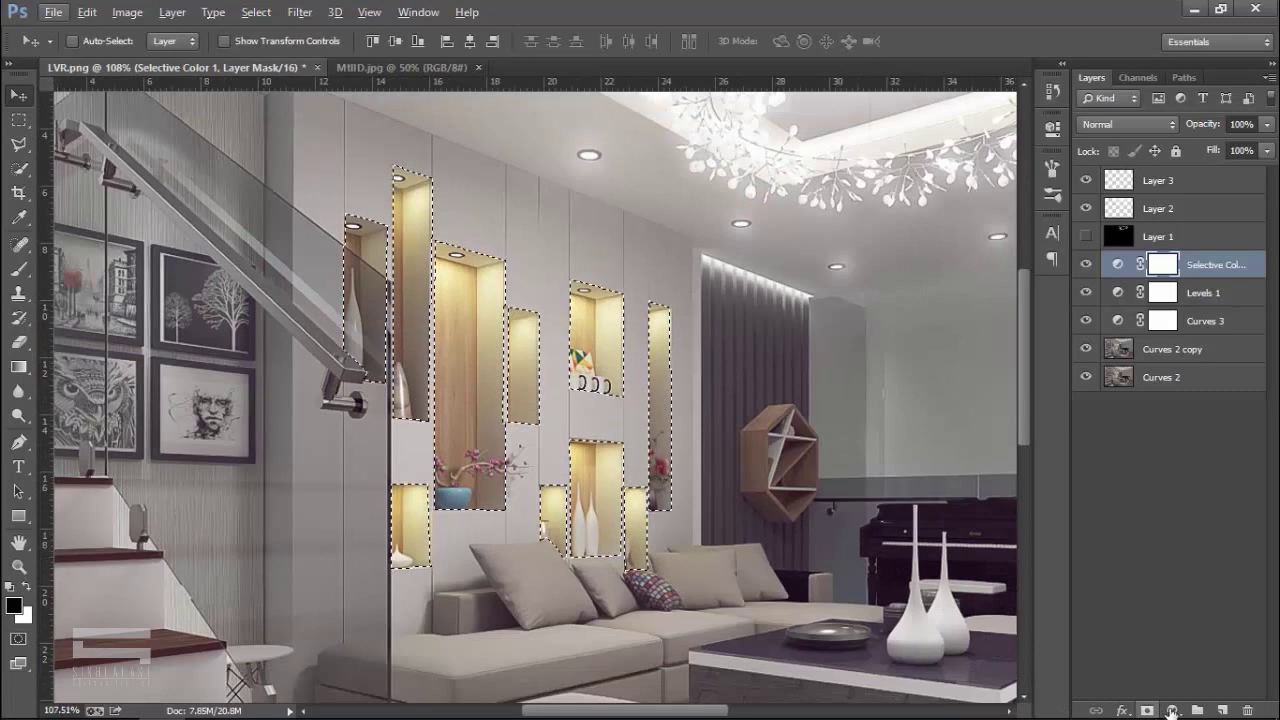
Add a Curves 4 S-curve masked to the niches, then reload its mask selection.
left_click(1172, 710)
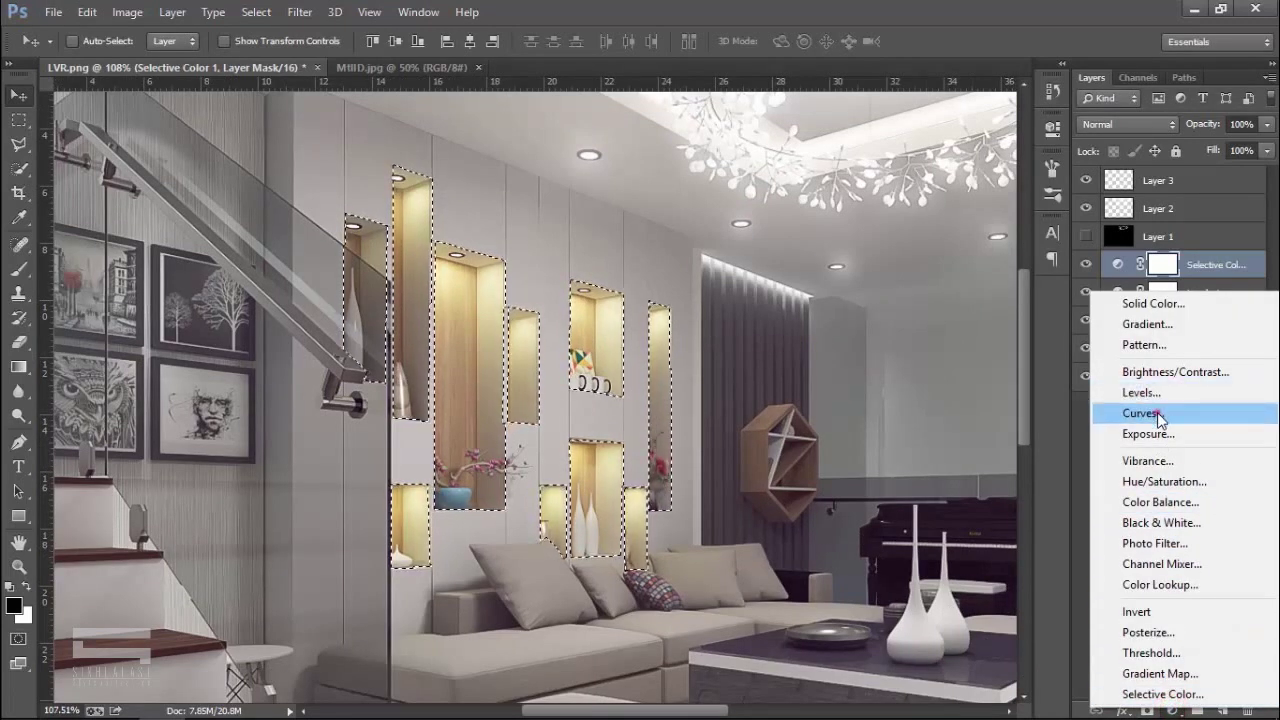
left_click(1158, 412)
left_click_drag(872, 350, 870, 365)
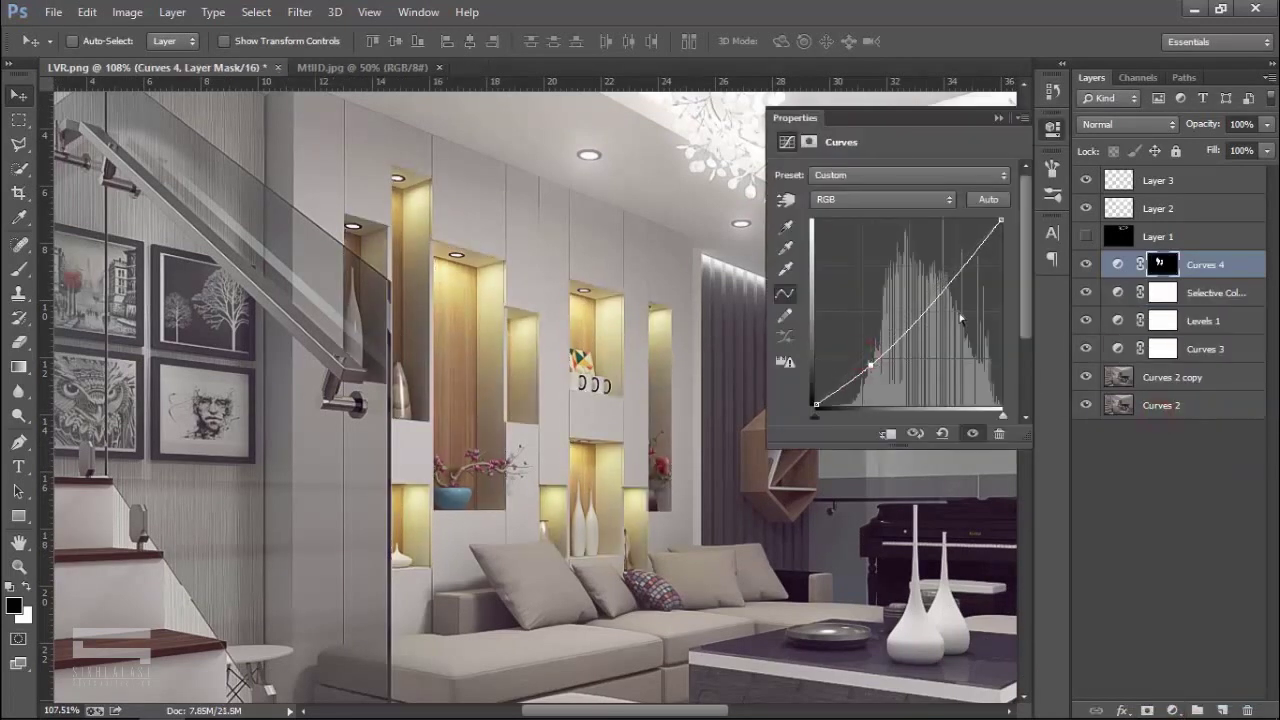
left_click_drag(968, 261, 953, 258)
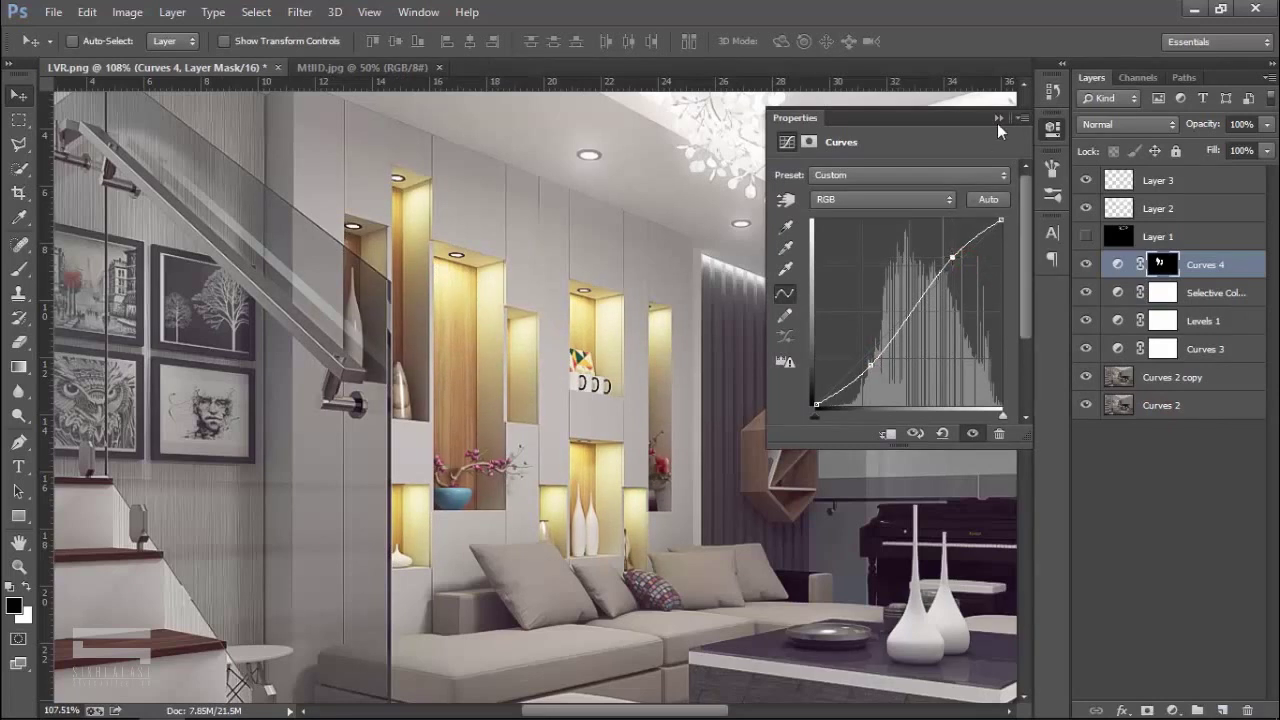
left_click(998, 119)
left_click(1163, 266, "ctrl")
Add a Color Balance layer warming the niche midtones: Red +25, Magenta −37, Yellow −31.
left_click(1171, 710)
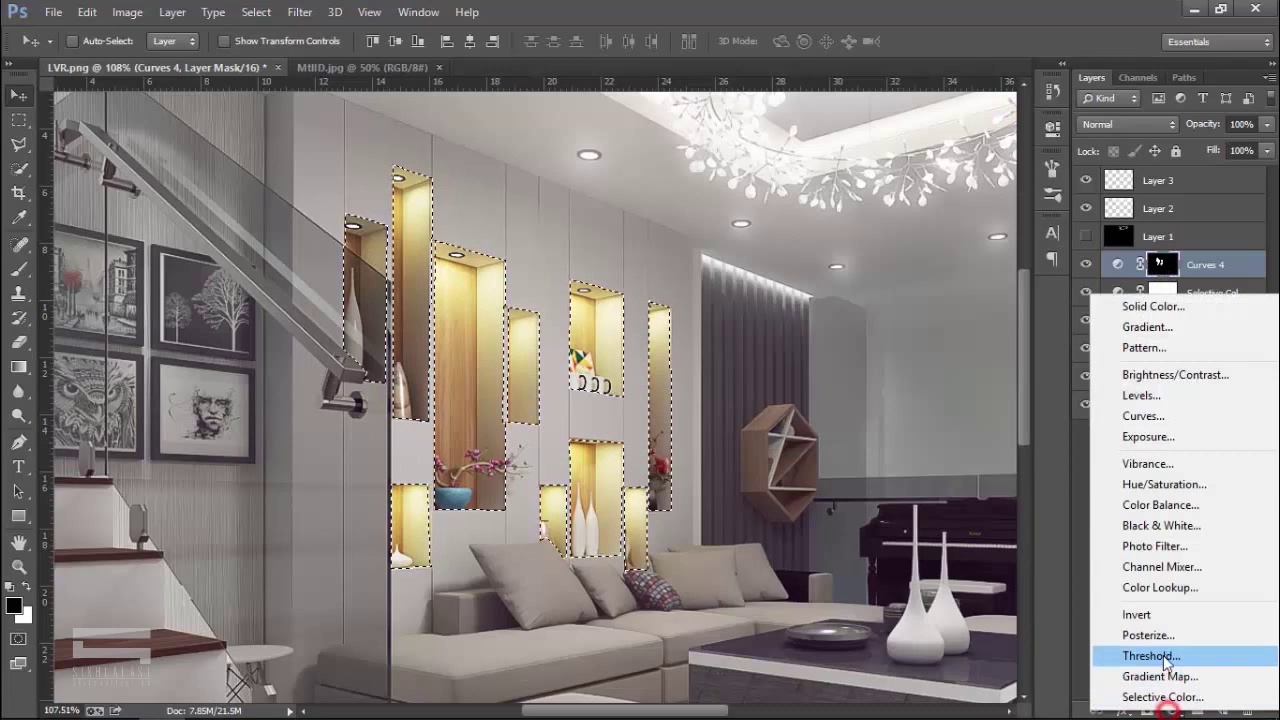
left_click(1160, 505)
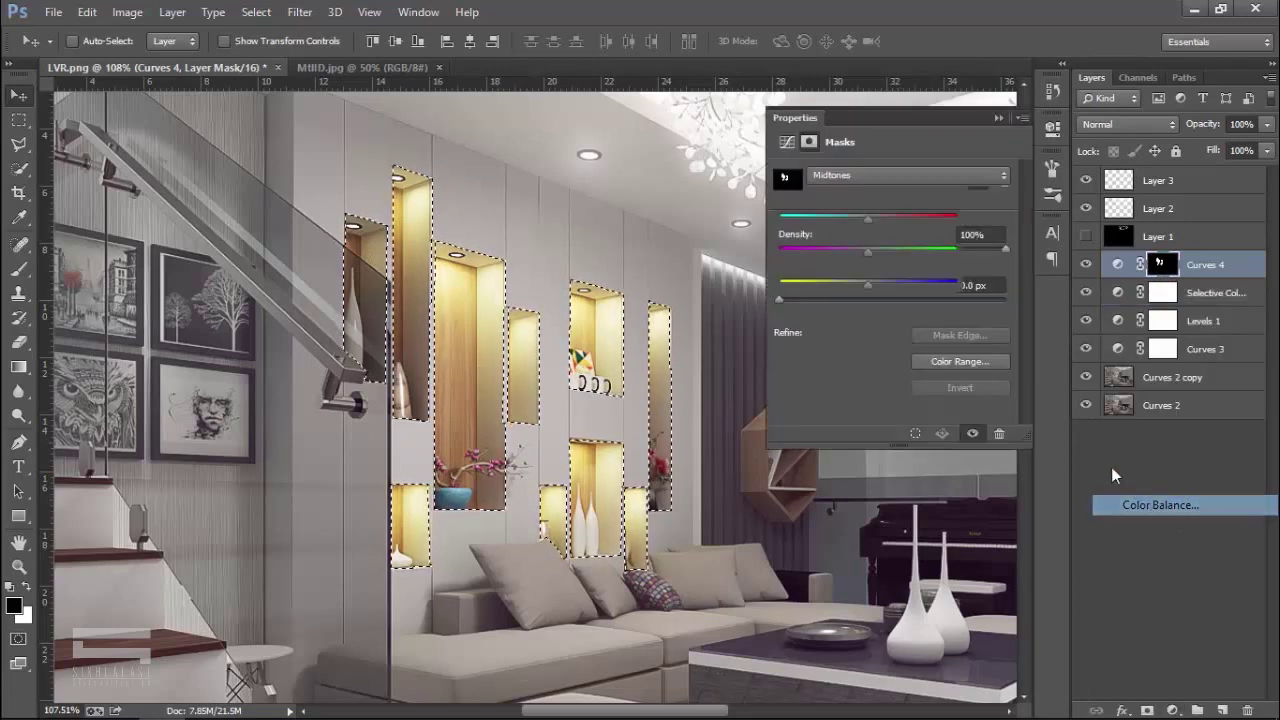
mouse_move(868, 219)
left_mouse_down()
mouse_move(889, 219)
mouse_move(832, 253)
mouse_move(884, 288)
mouse_move(823, 280)
mouse_move(844, 282)
left_mouse_up()
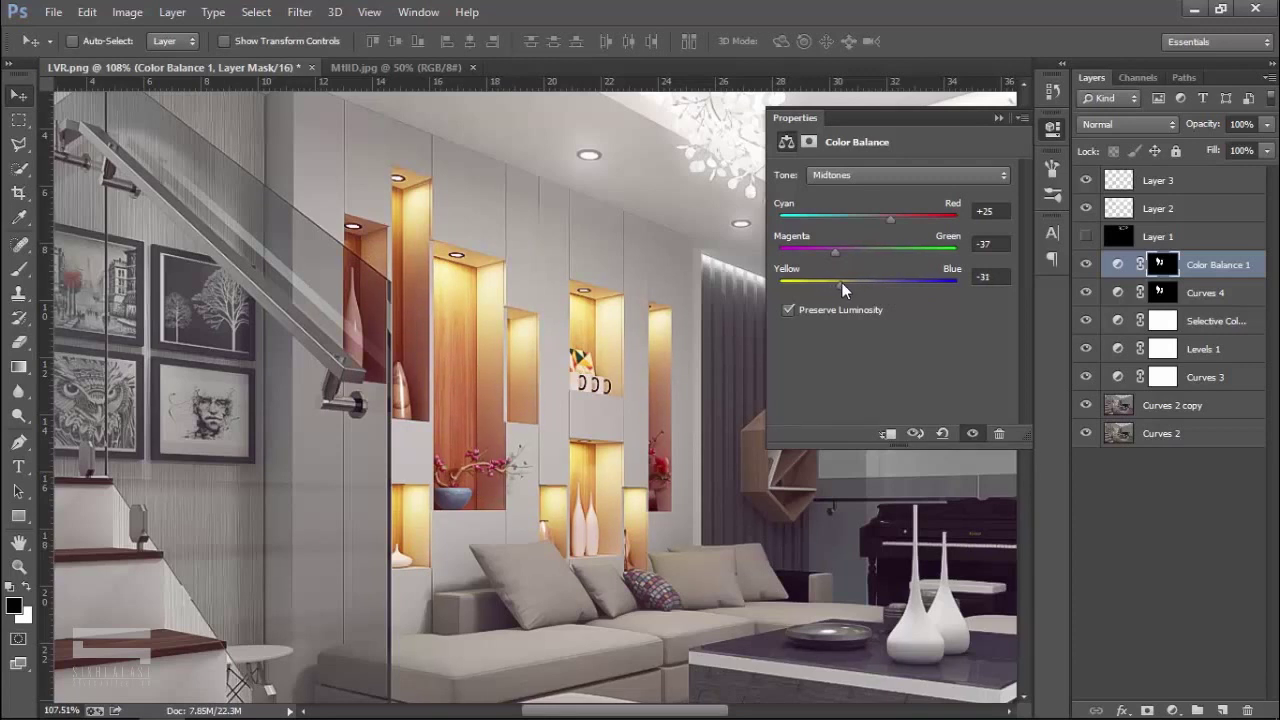
left_click(998, 118)
Zoom out and toggle Color Balance 1 and Curves 4 to compare, then select Layer 3.
scroll(610, 308, "down", 2)
scroll(610, 308, "down", 3)
scroll(610, 308, "down", 3)
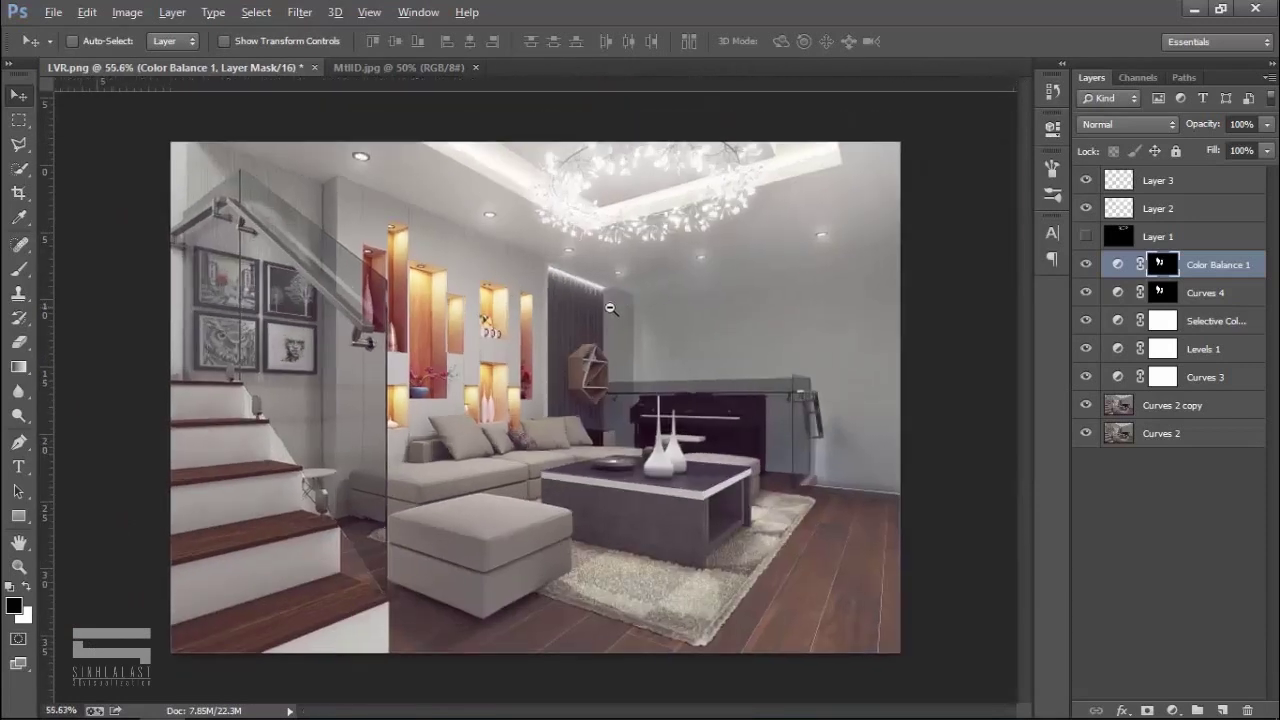
left_click(1085, 264)
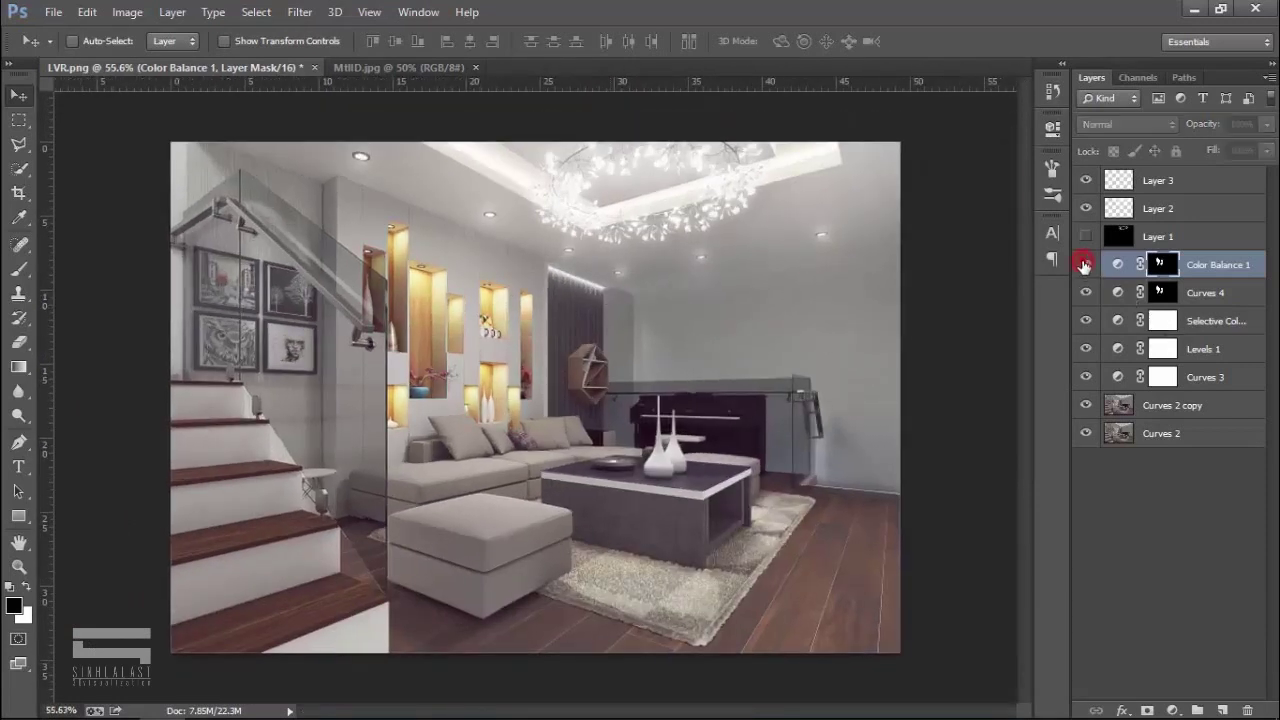
left_click(1085, 292)
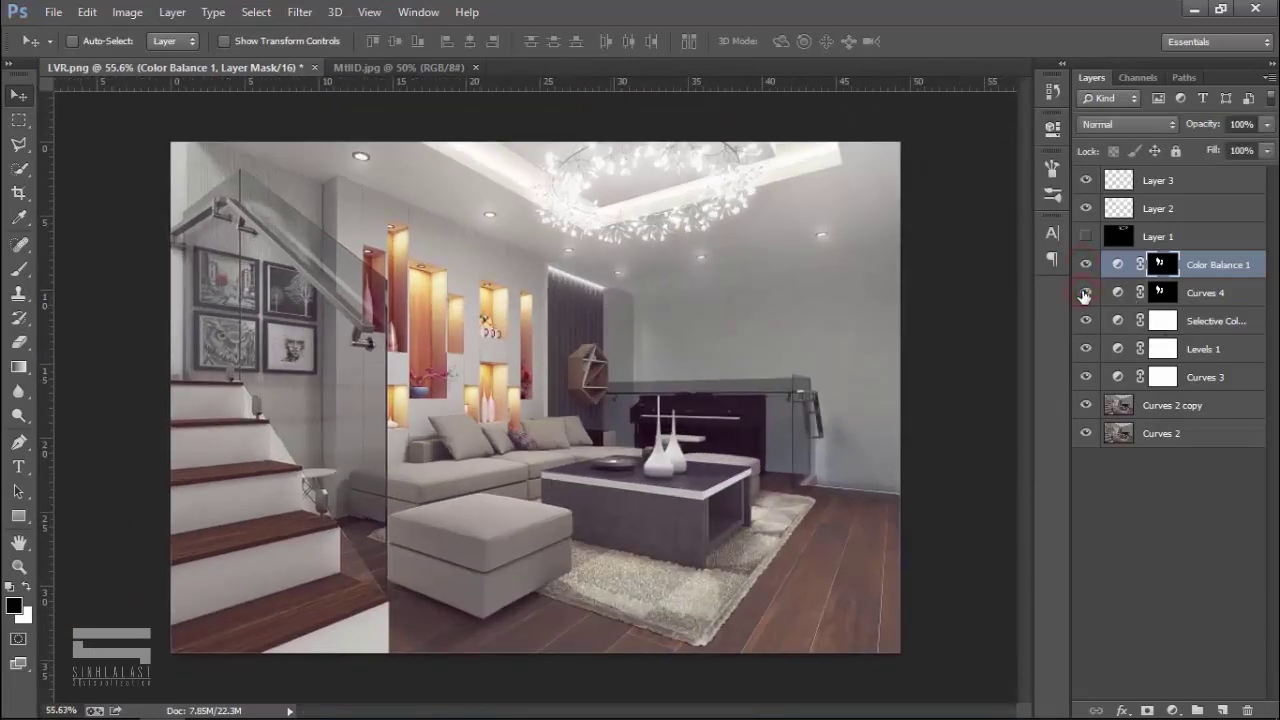
left_click(1240, 178)
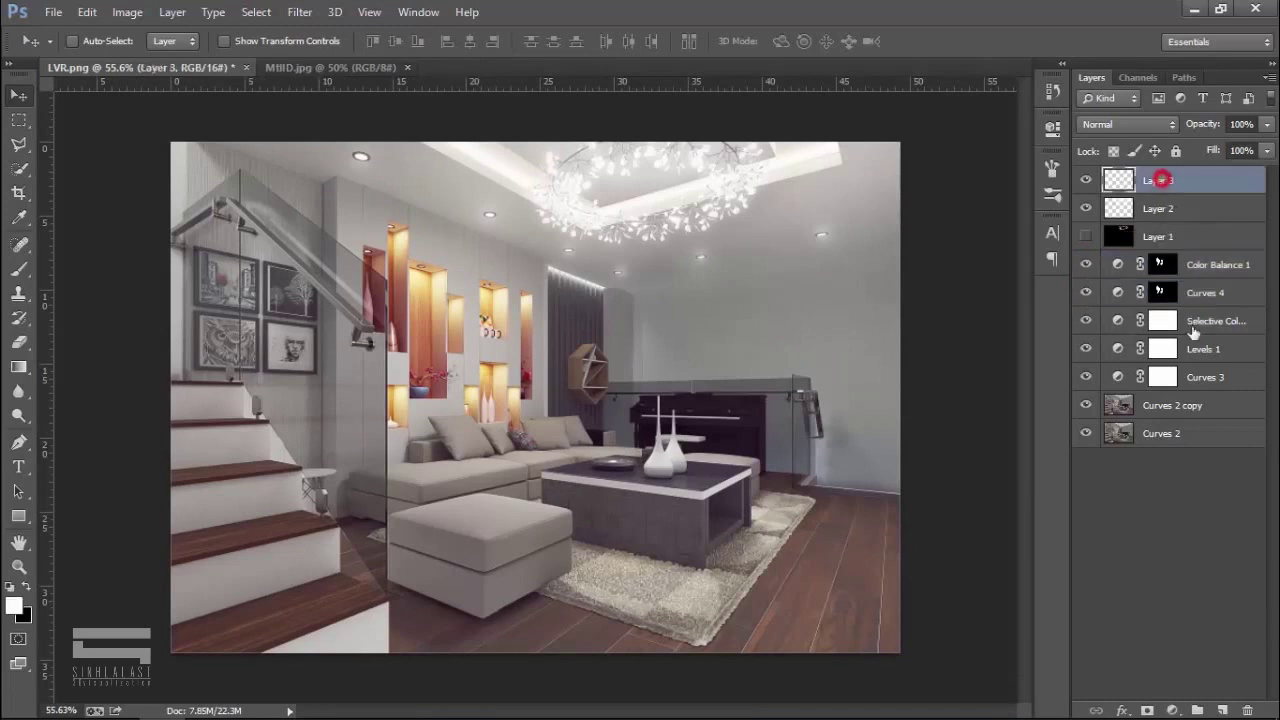
Group the layers from Layer 3 down to Curves 2 copy and name the group 'After'.
left_click(1209, 405, "shift")
left_click_drag(1200, 405, 1197, 710)
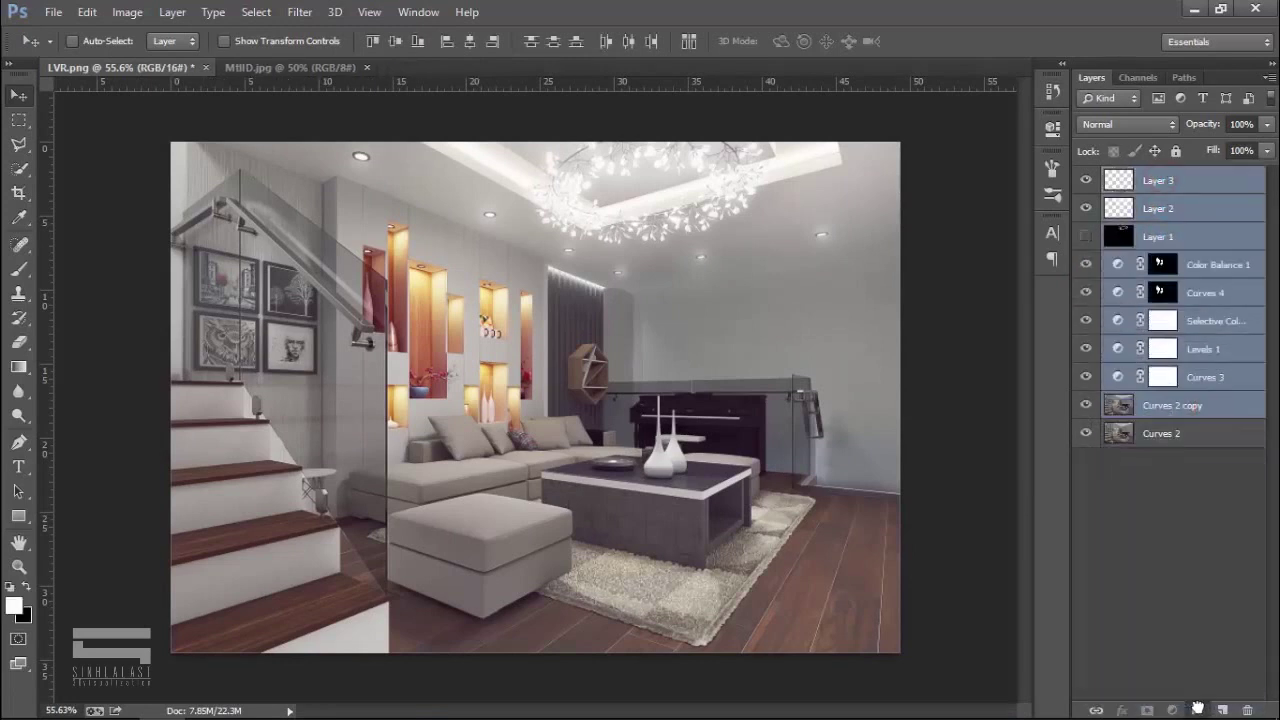
double_click(1159, 178)
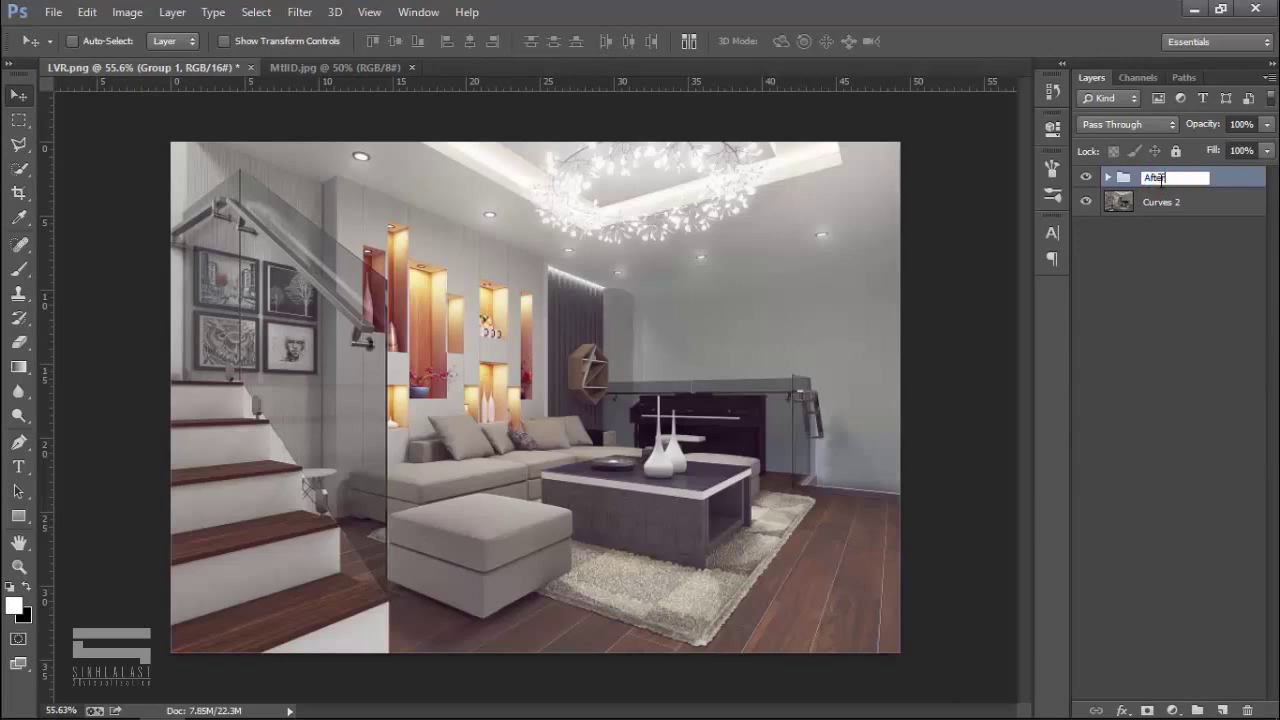
key("Return")
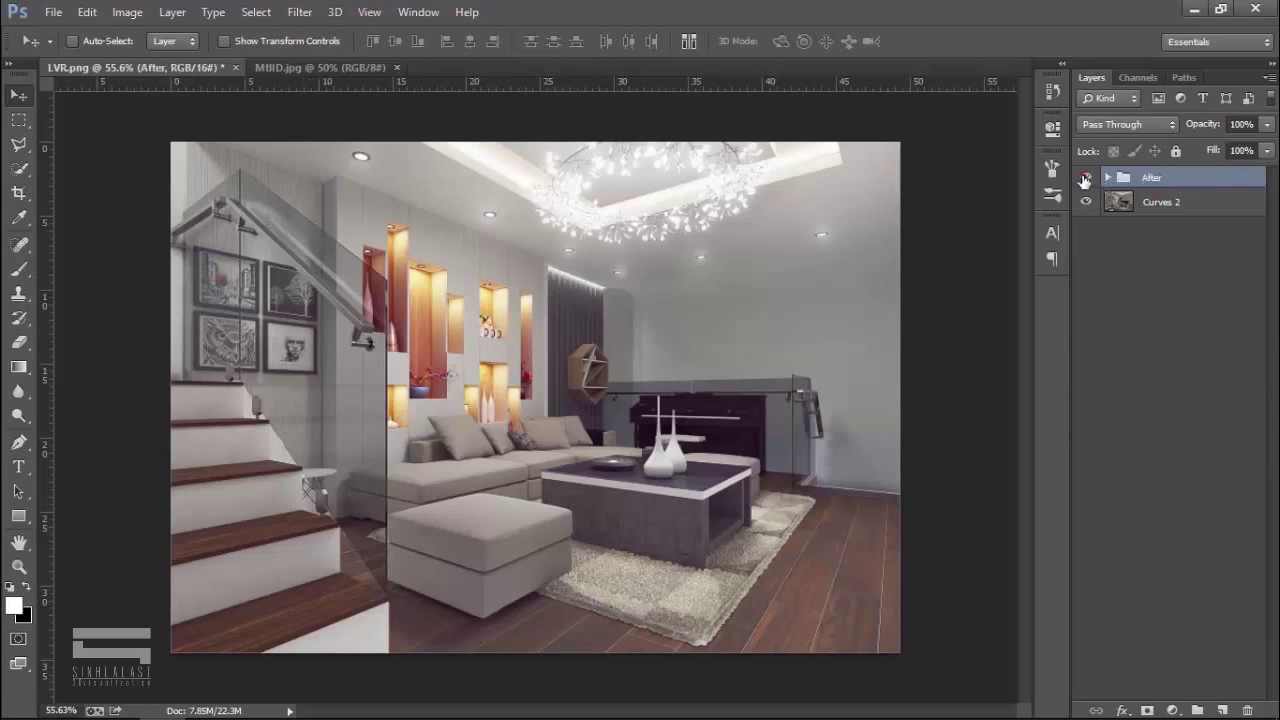
Toggle the After group's visibility repeatedly to compare the edited render with the original.
left_click(1085, 178)
left_click(1085, 178)
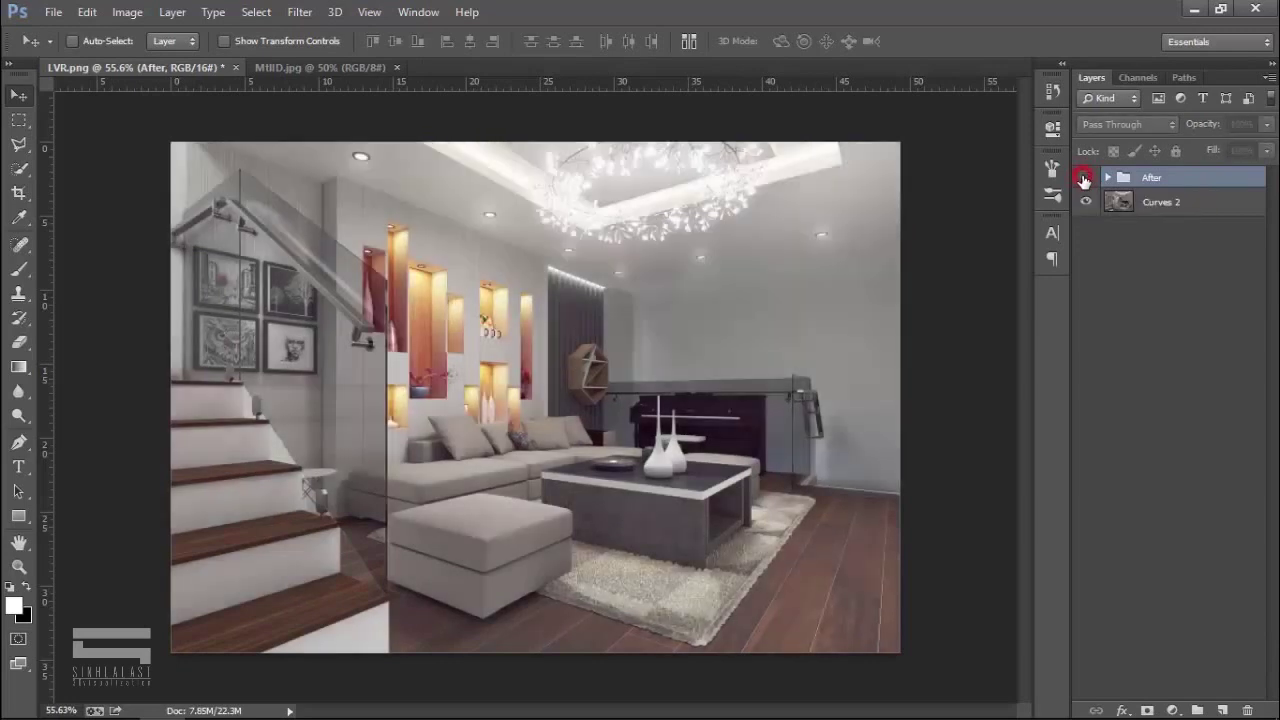
left_click(1085, 178)
left_click(1085, 178)
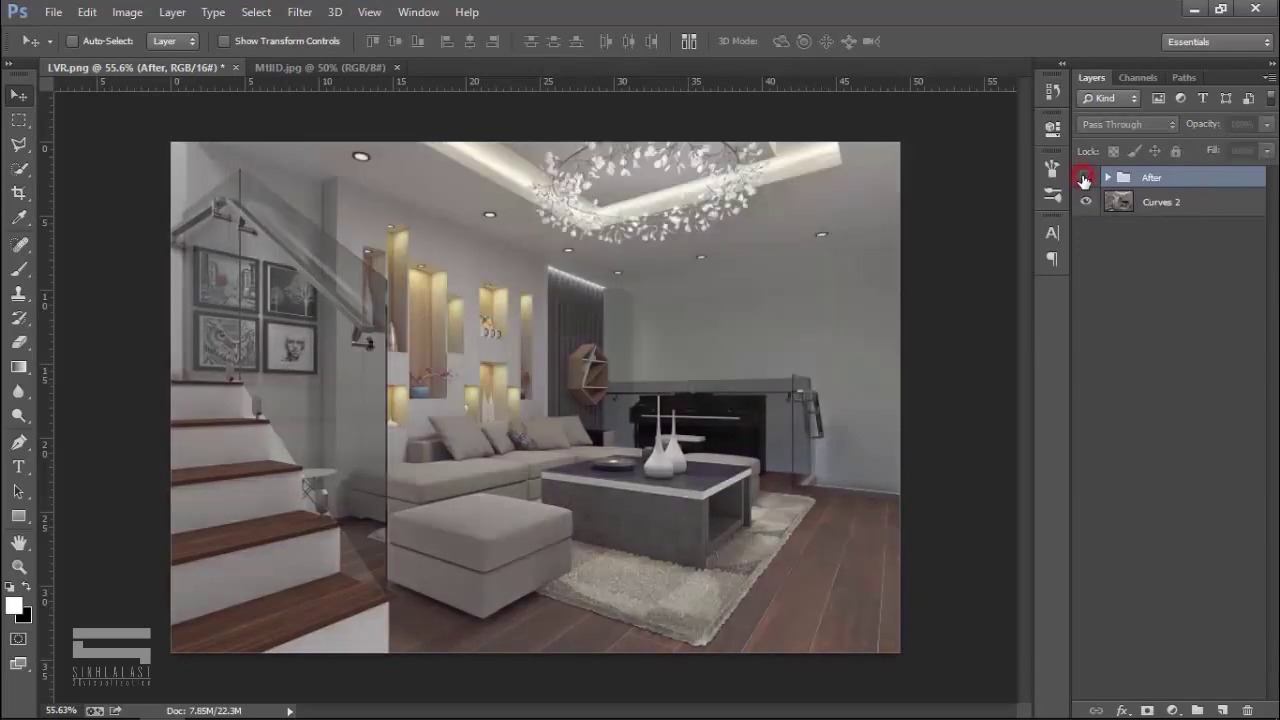
scroll(545, 422, "up", 3)
scroll(545, 422, "up", 2)
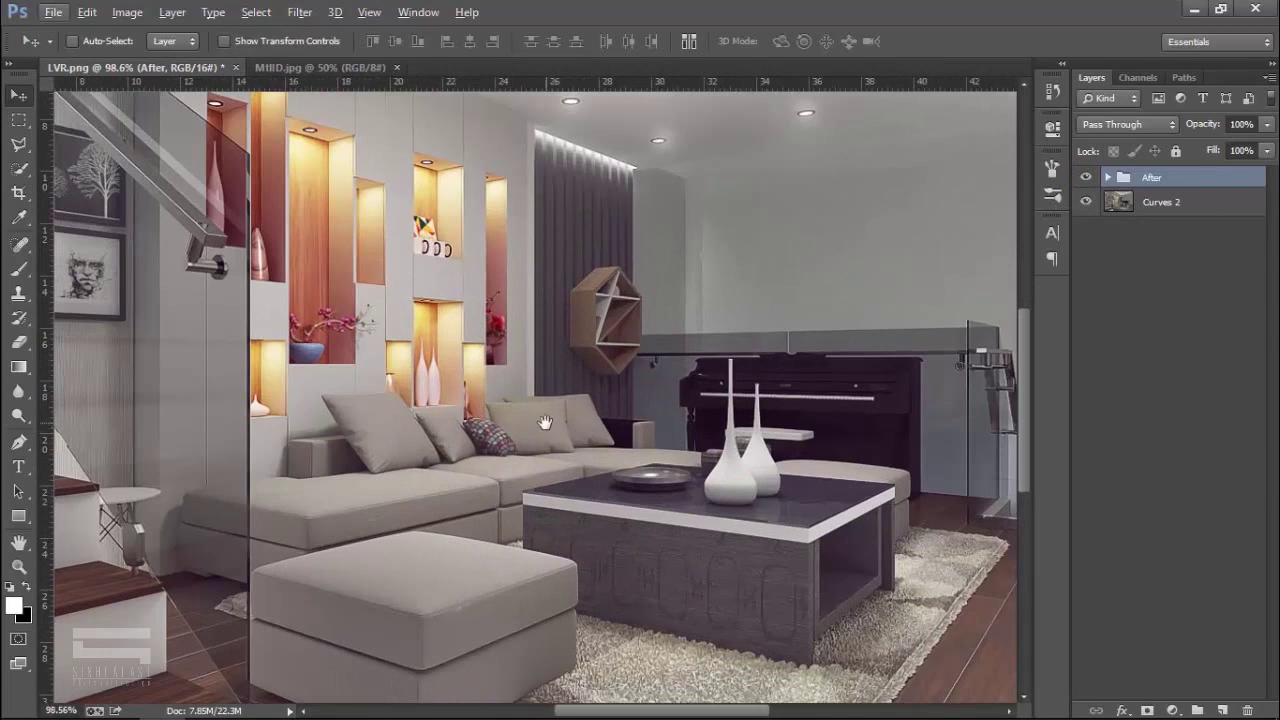
scroll(545, 422, "up", 1)
scroll(550, 425, "up", 1)
scroll(560, 430, "up", 1)
scroll(581, 437, "up", 1)
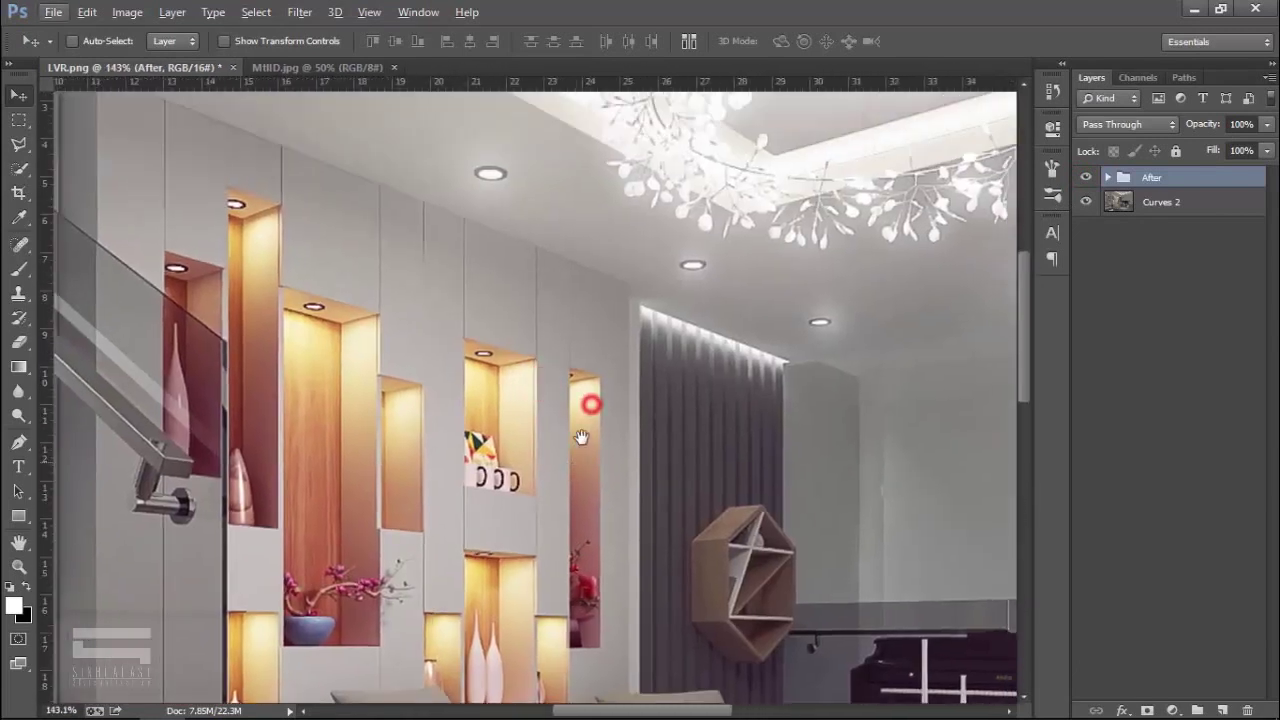
scroll(581, 437, "down", 1)
scroll(581, 437, "down", 1)
left_click(1086, 177)
left_click(1086, 177)
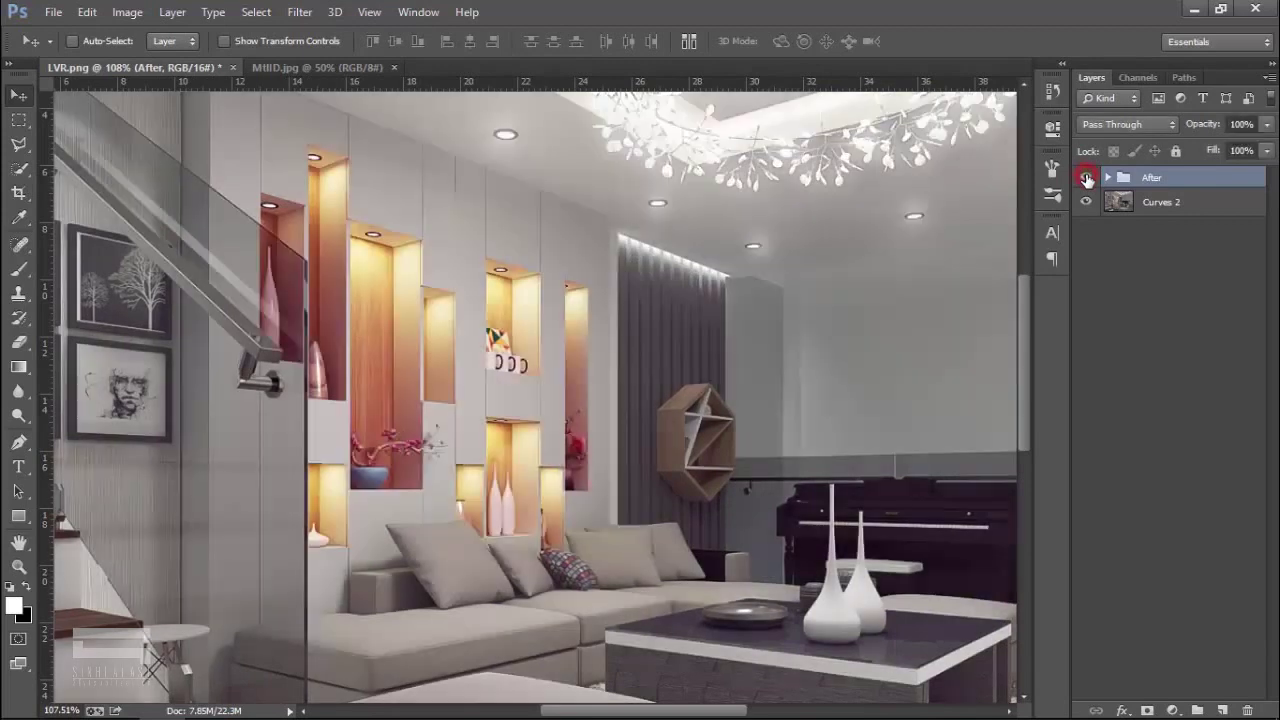
left_click(1086, 177)
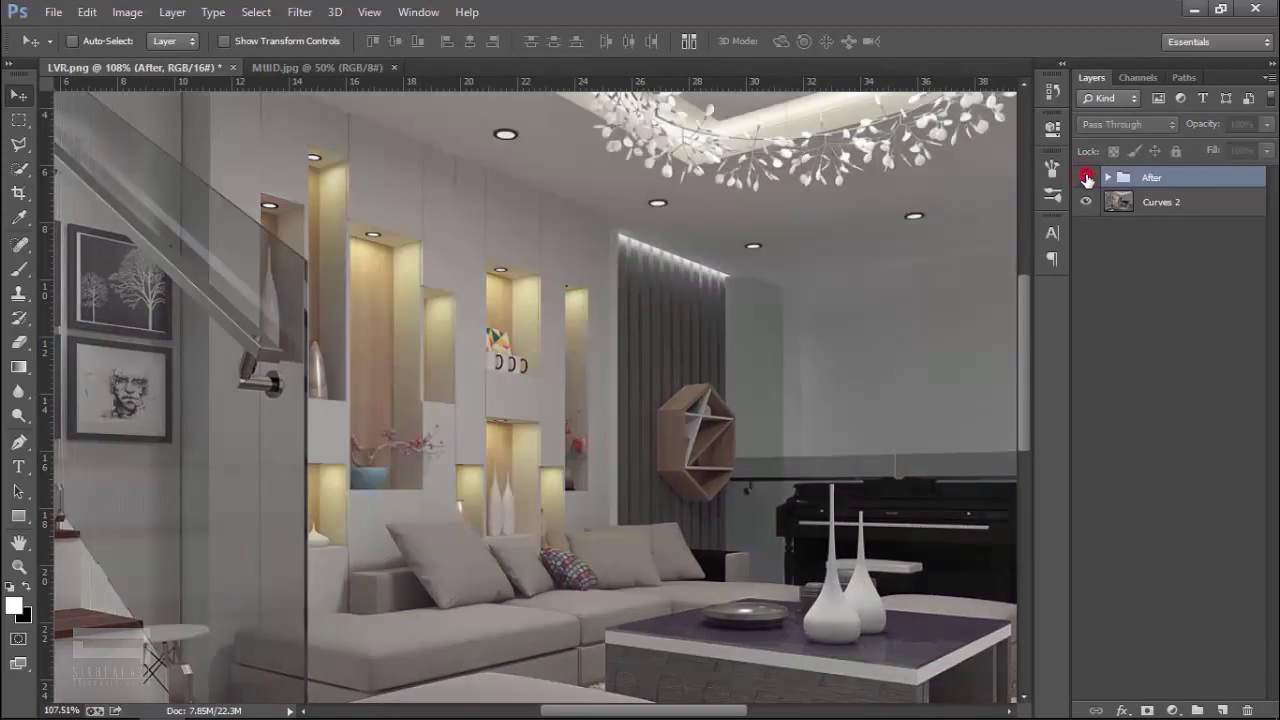
left_click(1086, 177)
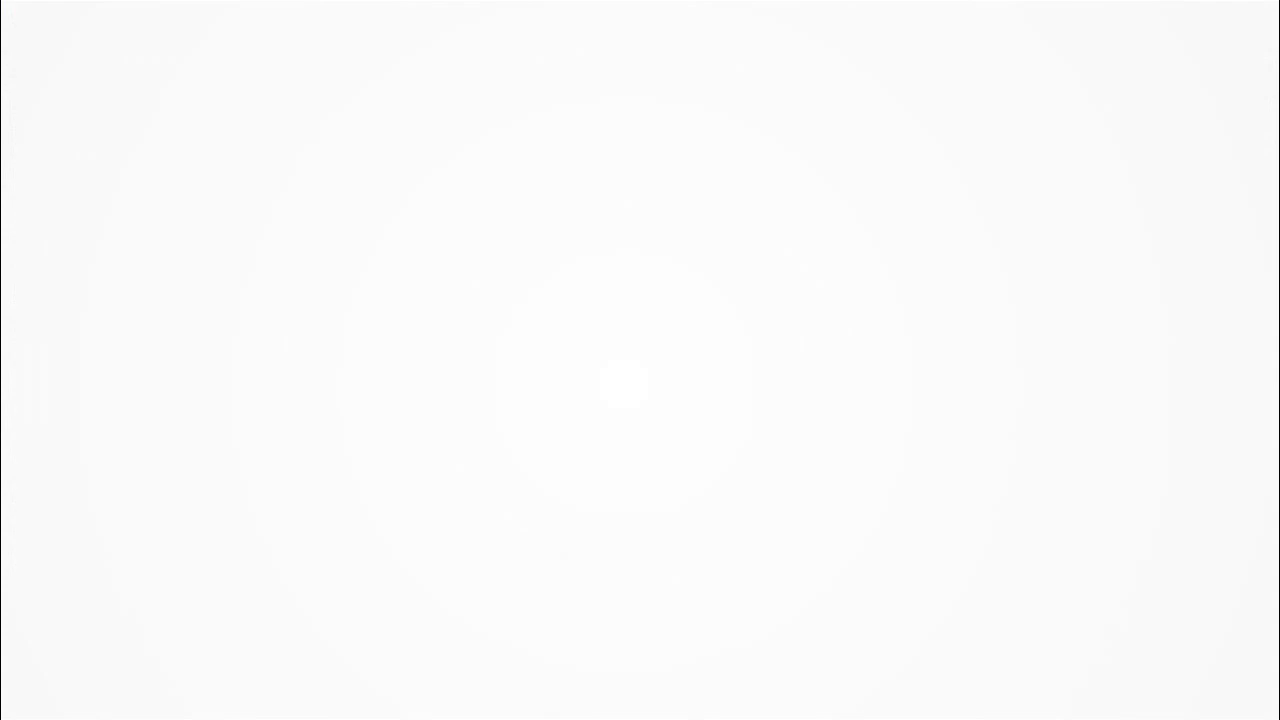